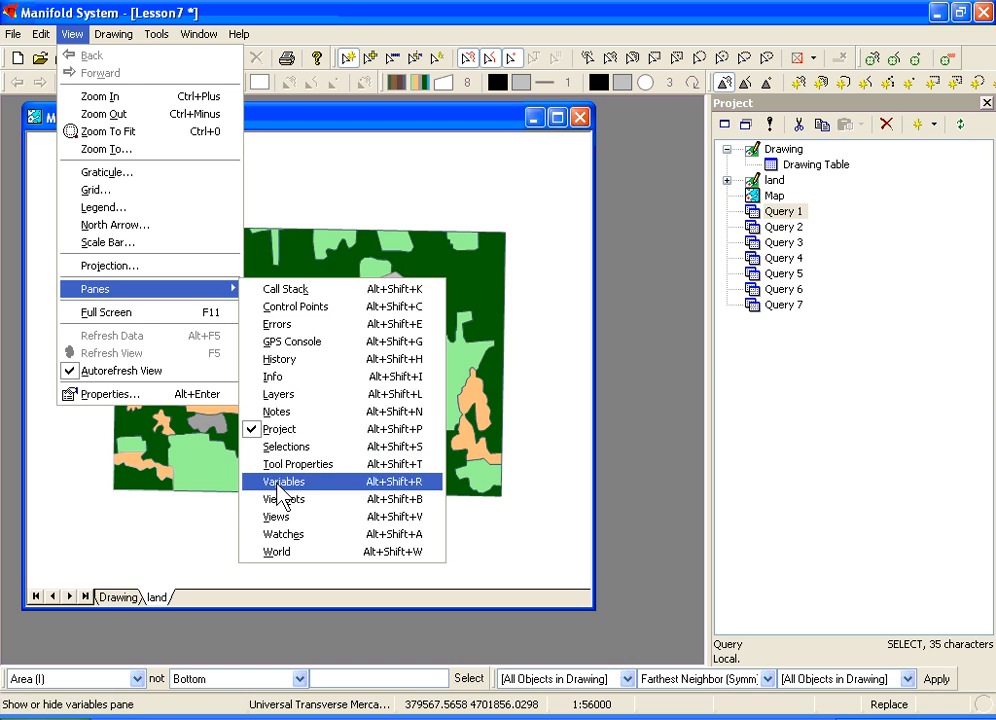
Step: Show the ViewBots pane and enlarge it beneath the Project pane
click(281, 499)
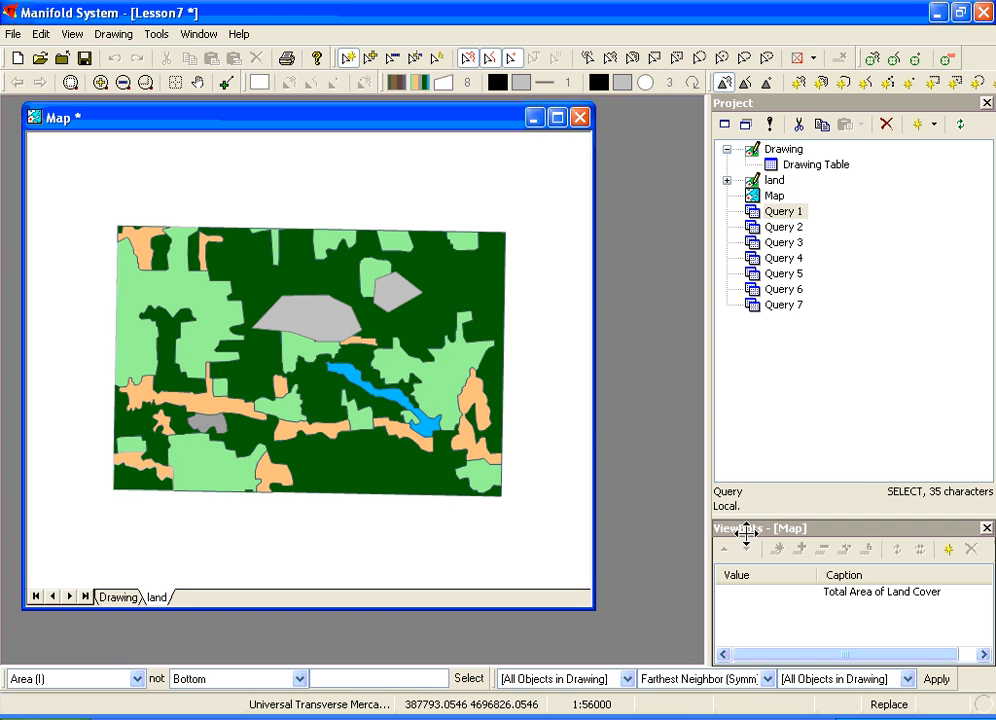
drag(751, 527, 617, 457)
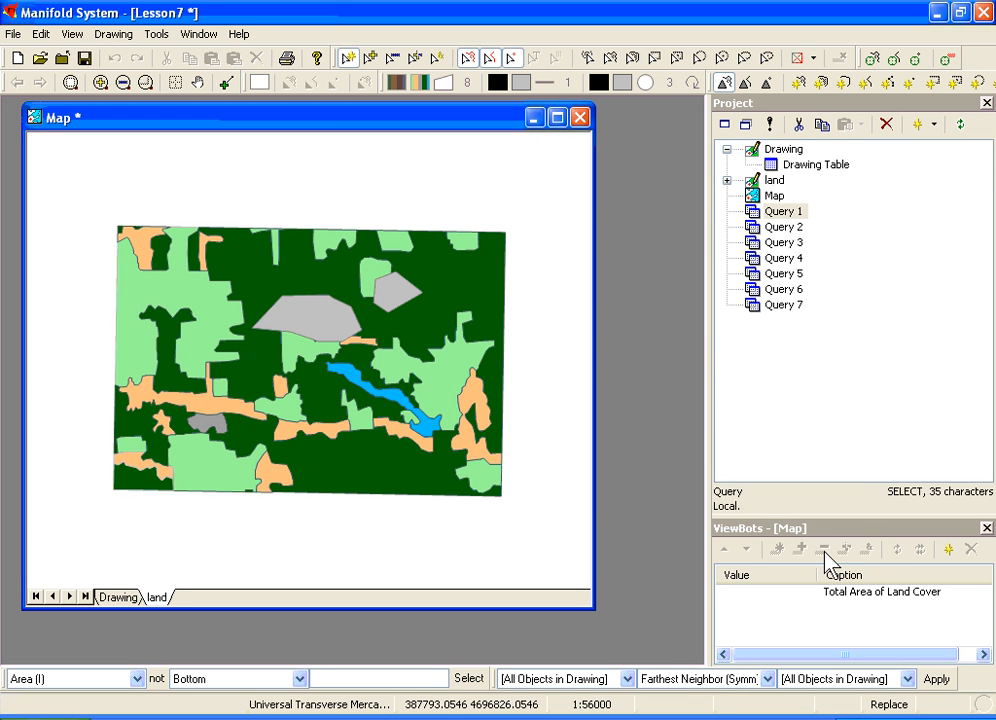
Step: Configure the Total Area of Land Cover viewbot to Sum the Area (I) column over the [Selection] scope
double_click(849, 595)
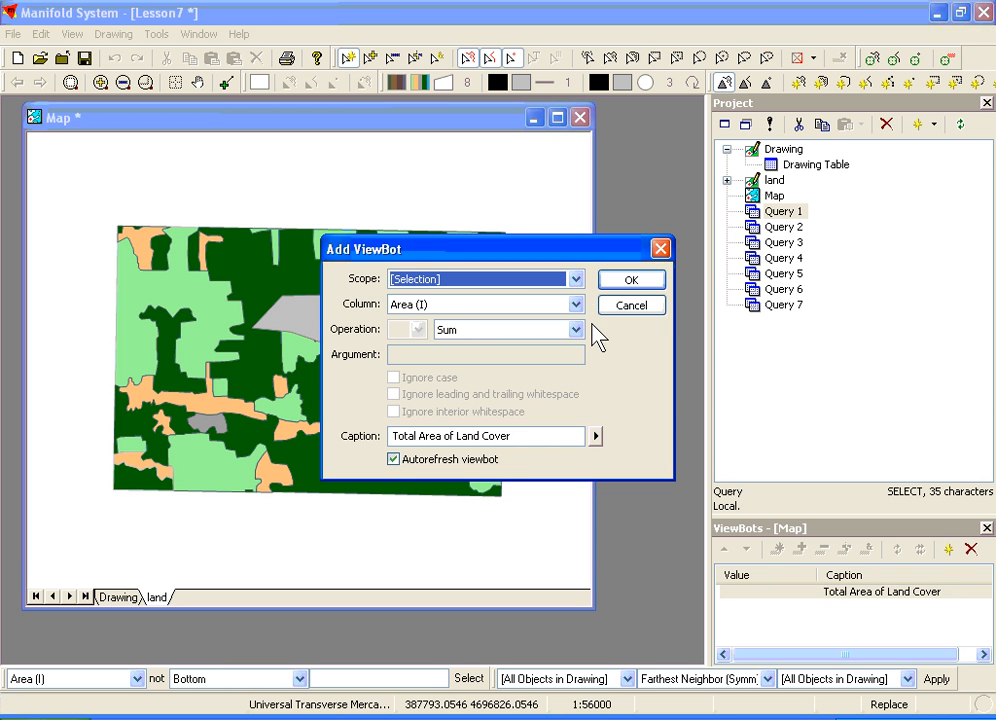
click(576, 280)
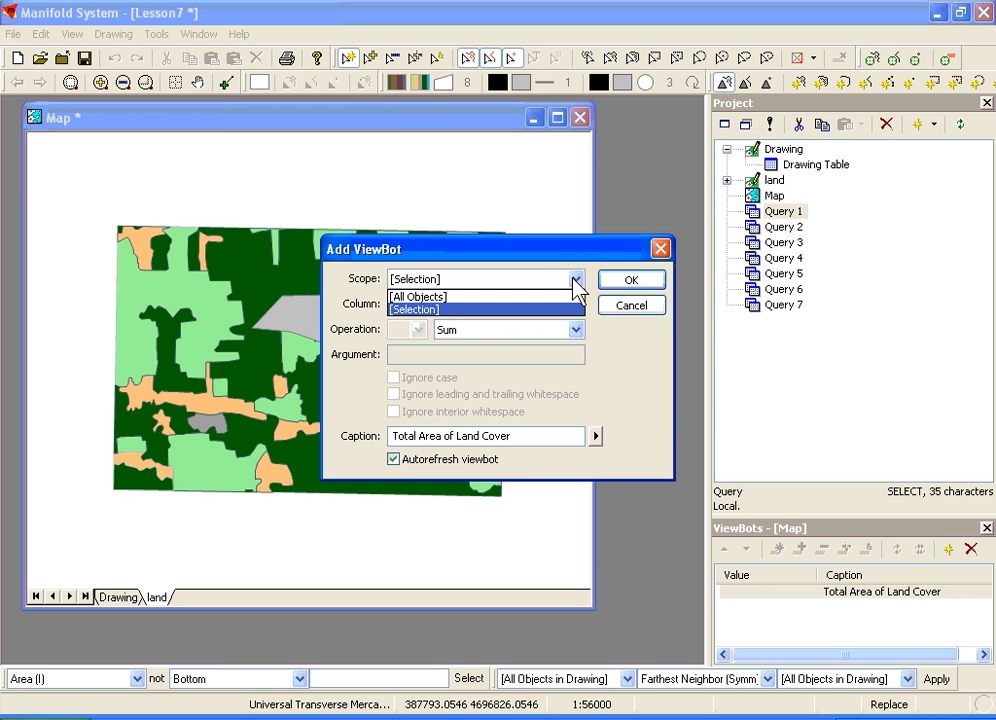
click(556, 310)
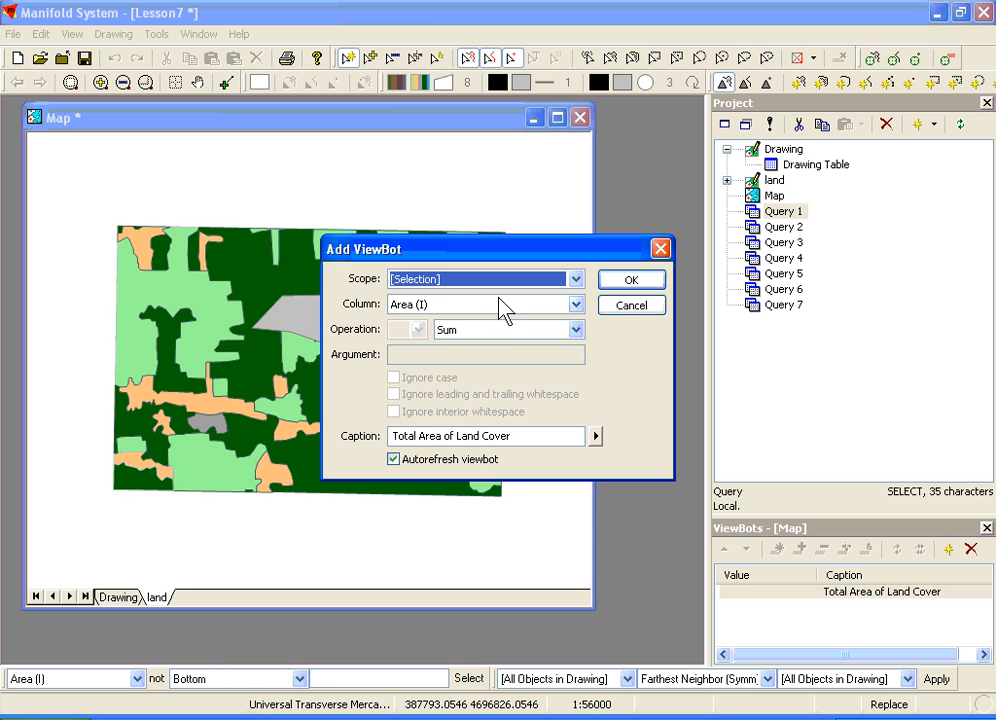
click(577, 305)
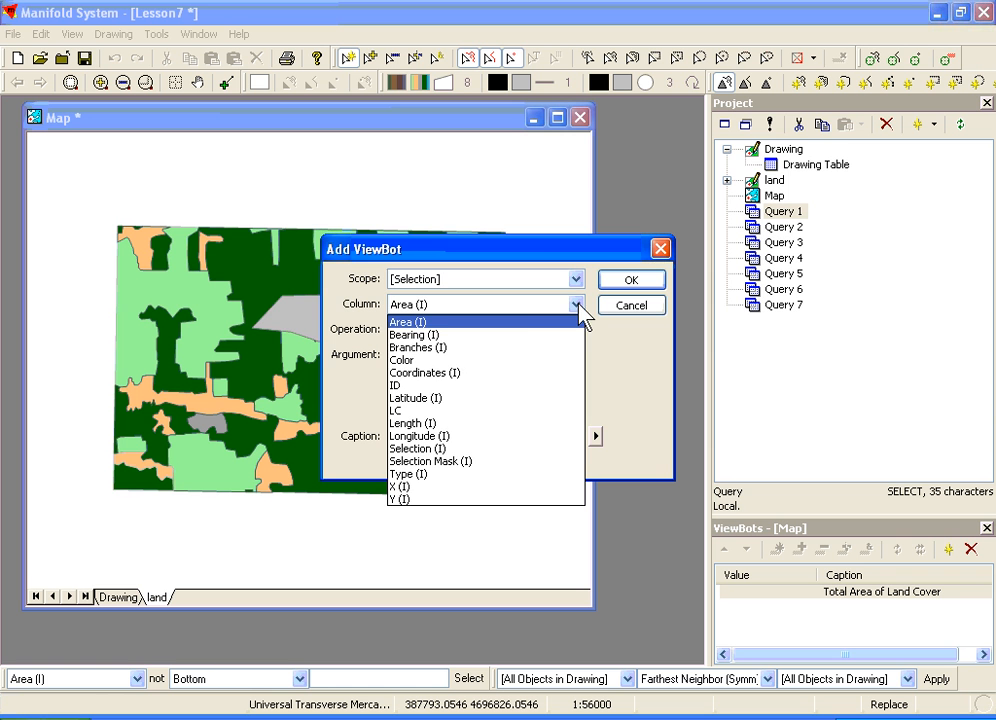
click(516, 330)
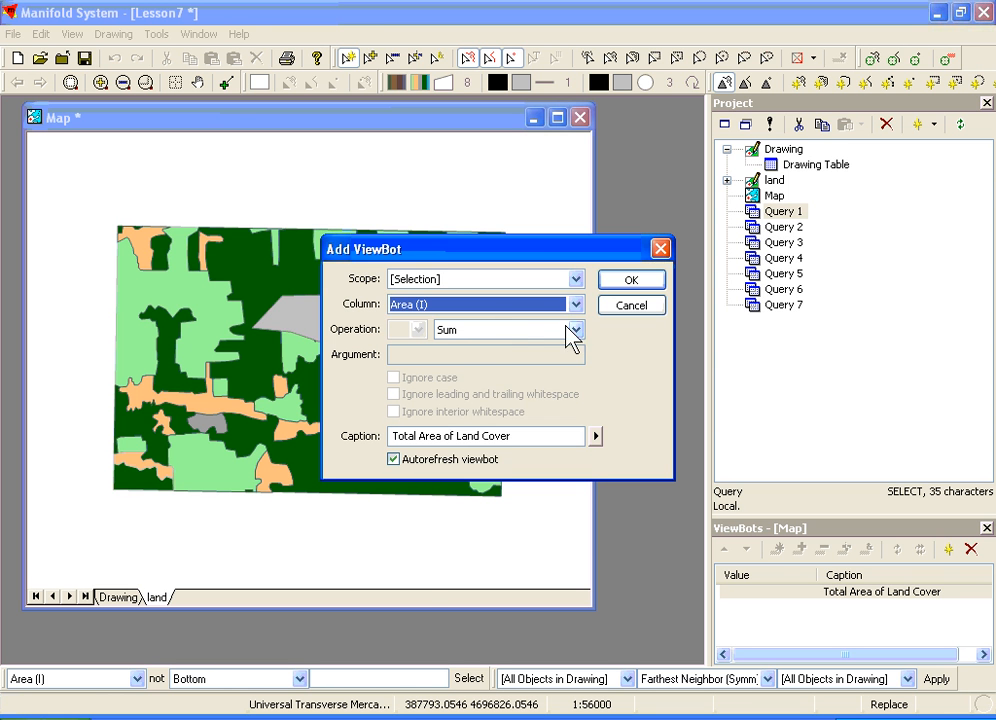
click(577, 329)
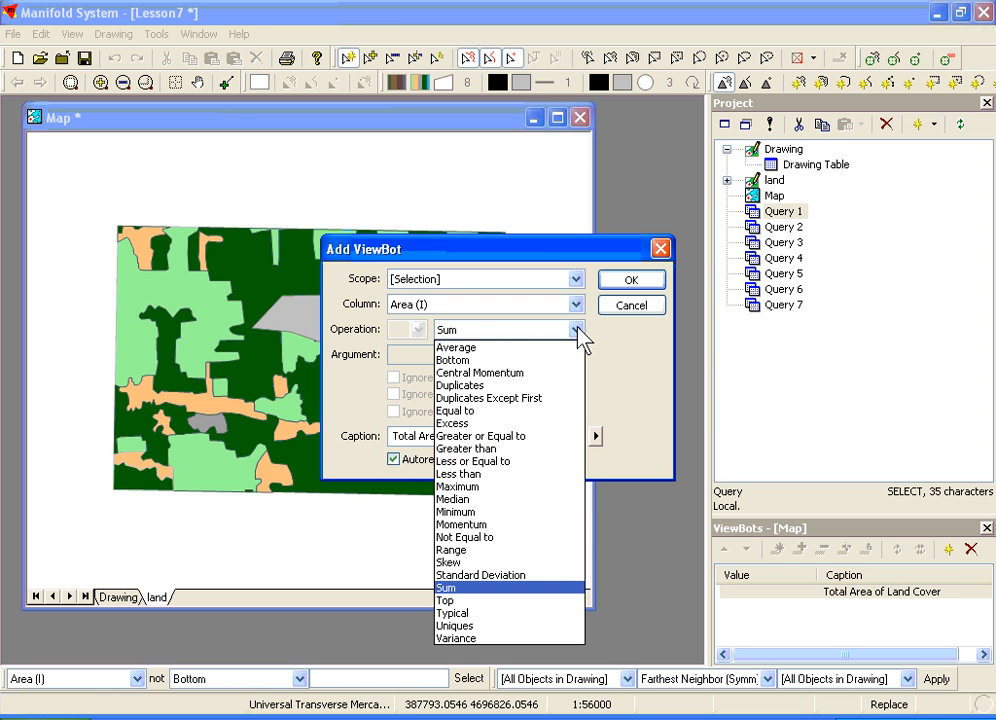
click(475, 589)
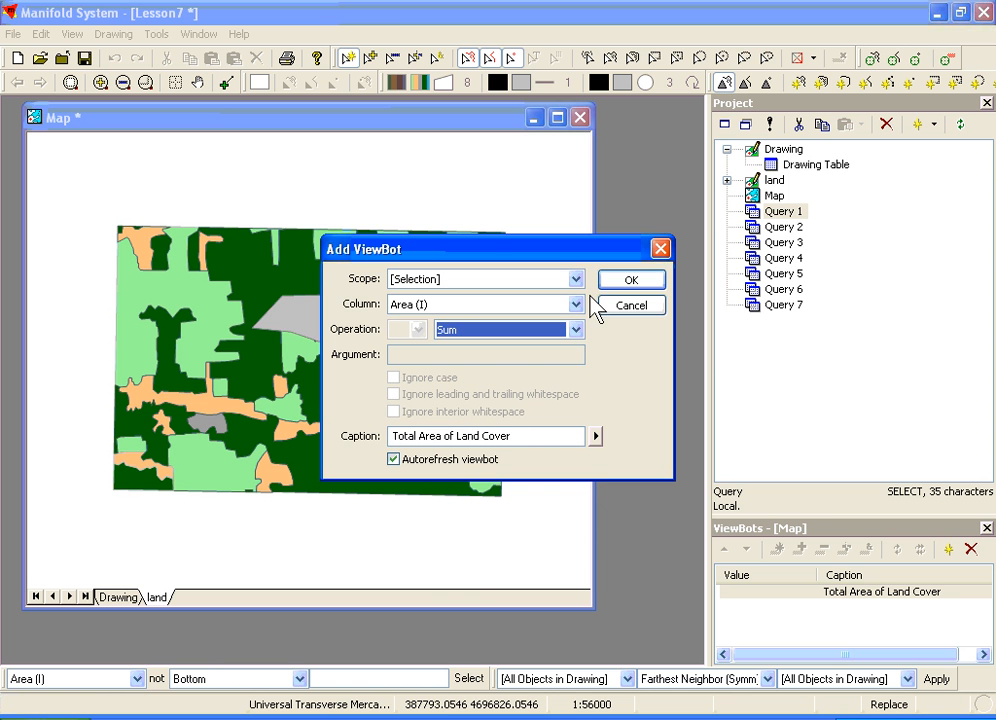
click(630, 281)
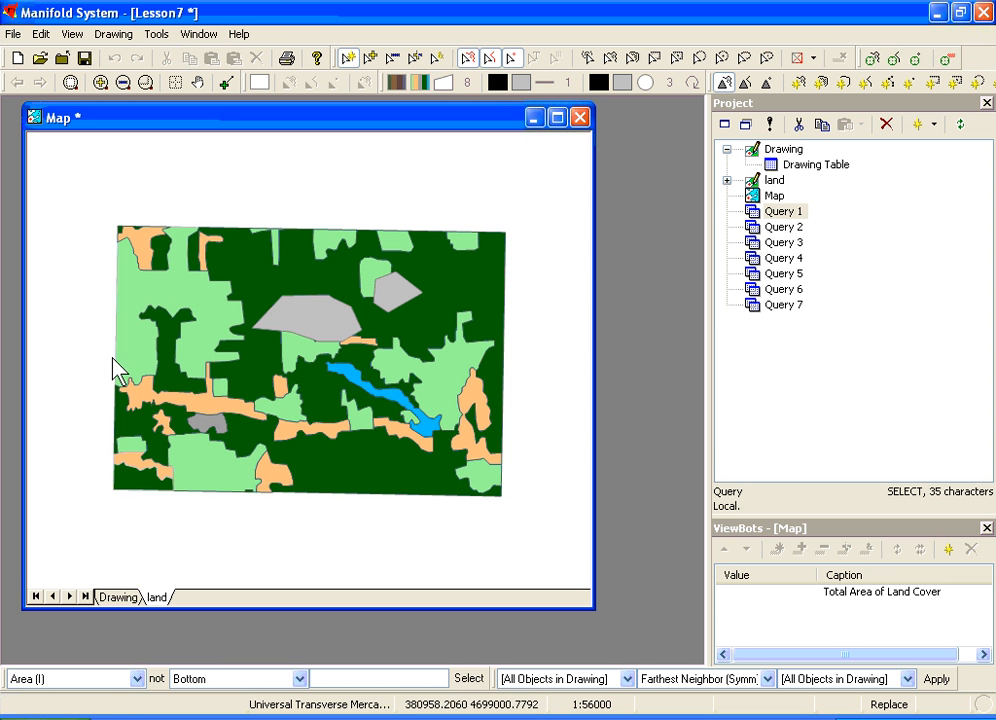
Step: Select various land cover areas on the map to check the viewbot's total, then clear the selection
drag(110, 391, 303, 515)
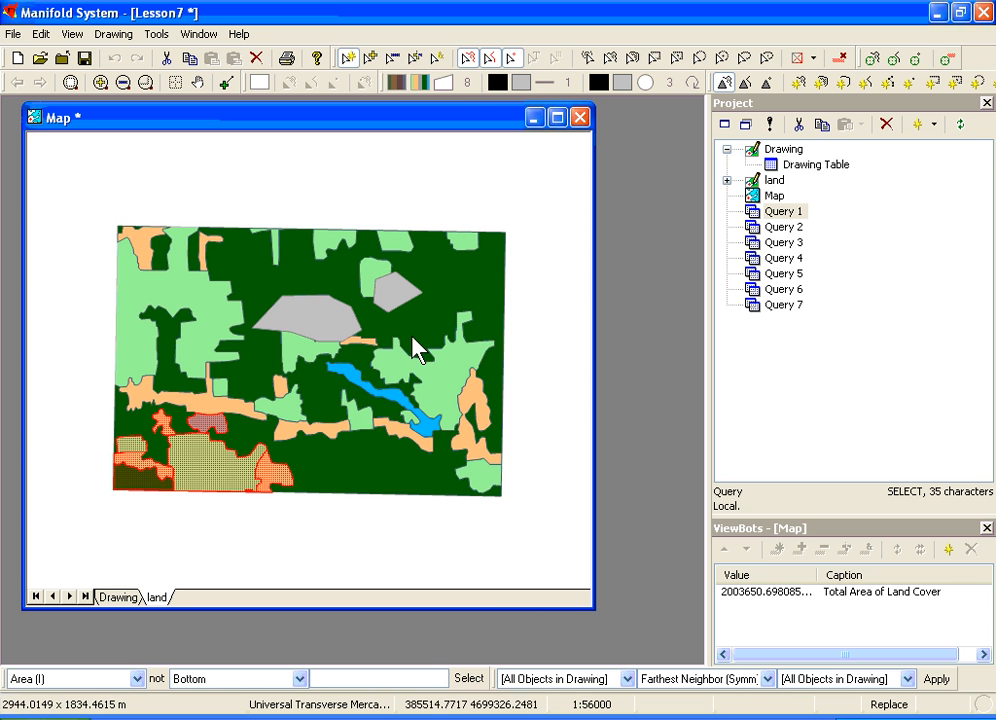
click(405, 371)
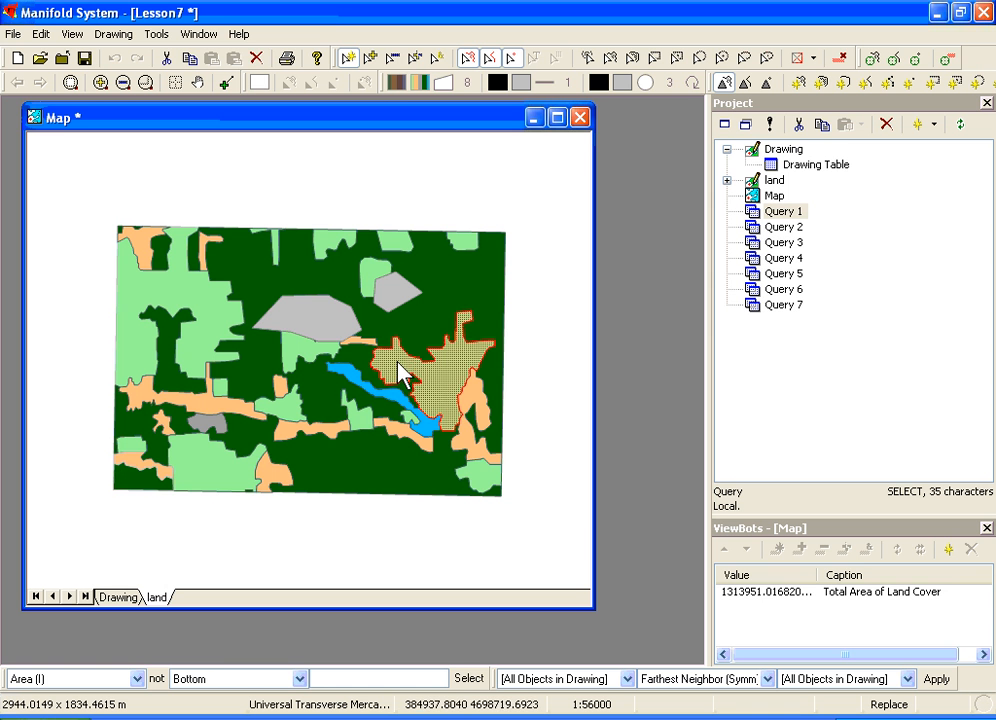
click(372, 398)
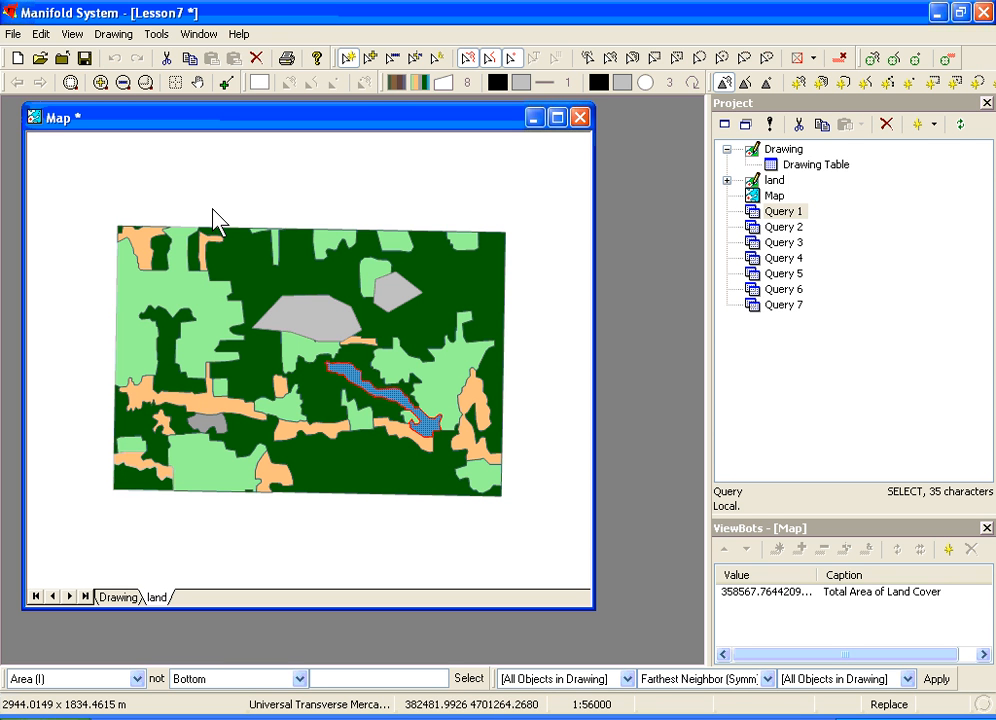
drag(212, 212, 453, 298)
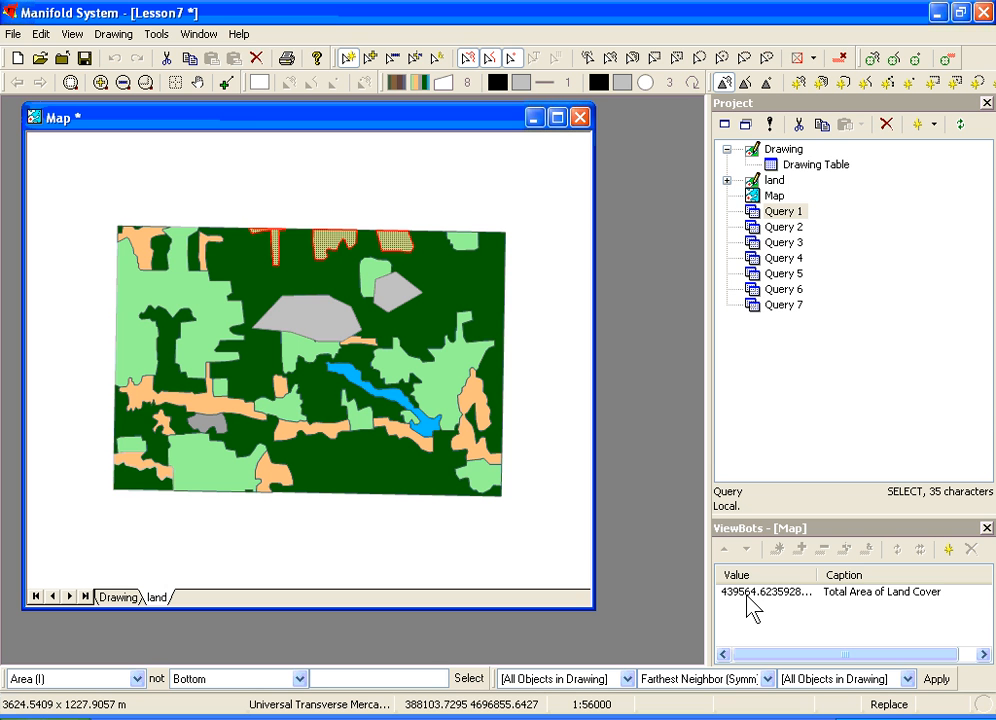
click(548, 488)
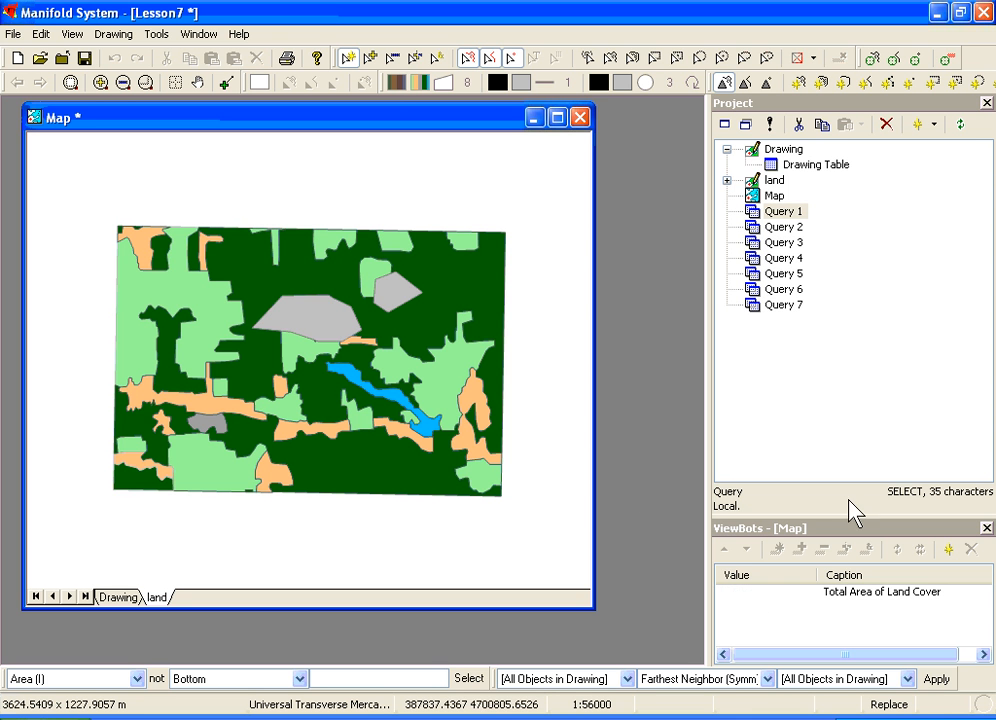
double_click(853, 593)
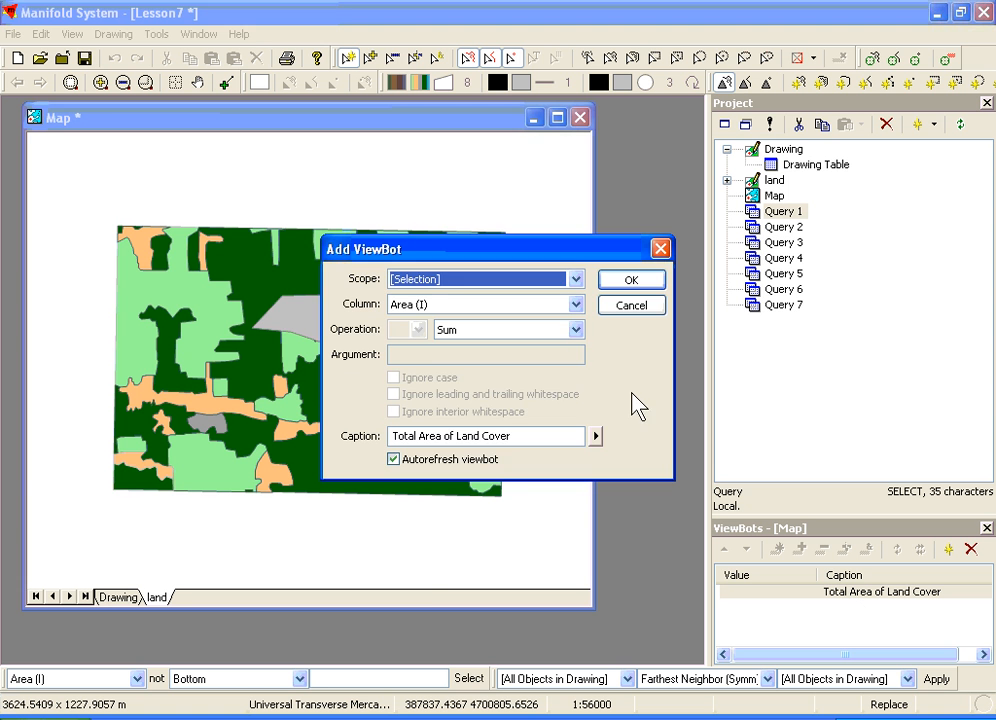
click(576, 329)
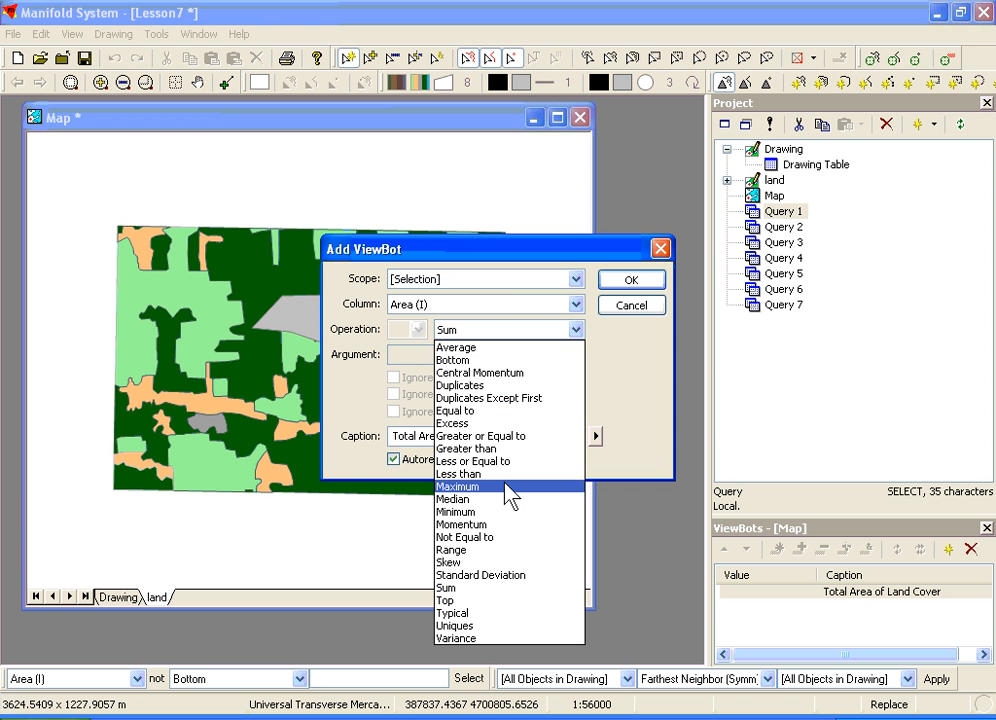
click(643, 325)
click(639, 310)
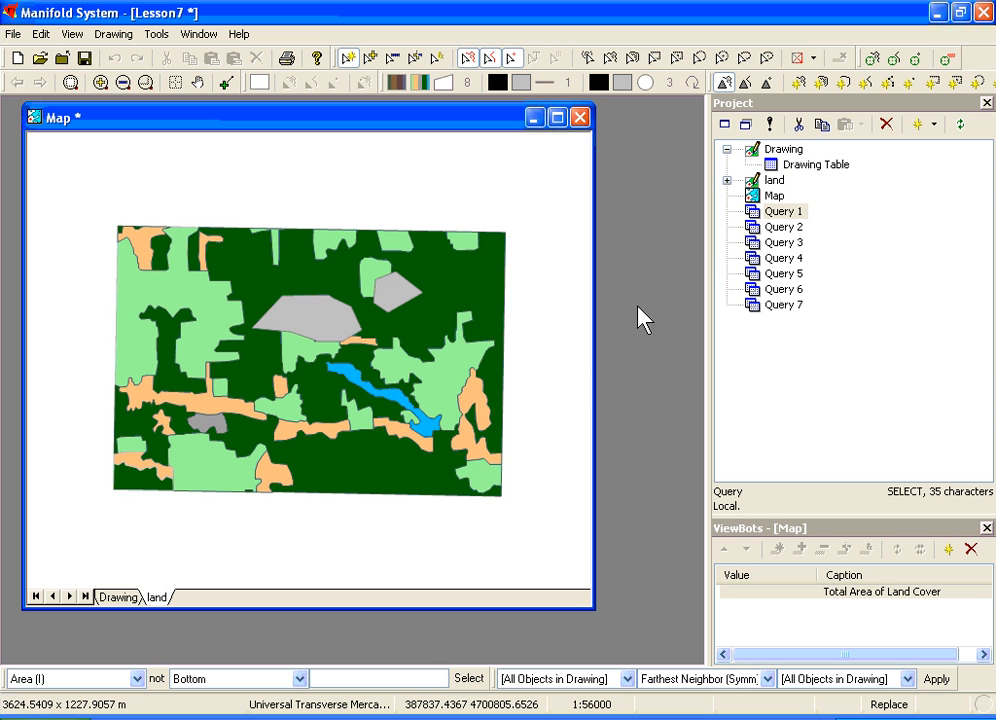
Step: Open and run Query 1, selecting the LAND areas where LC = "A", then close the query windows
double_click(756, 218)
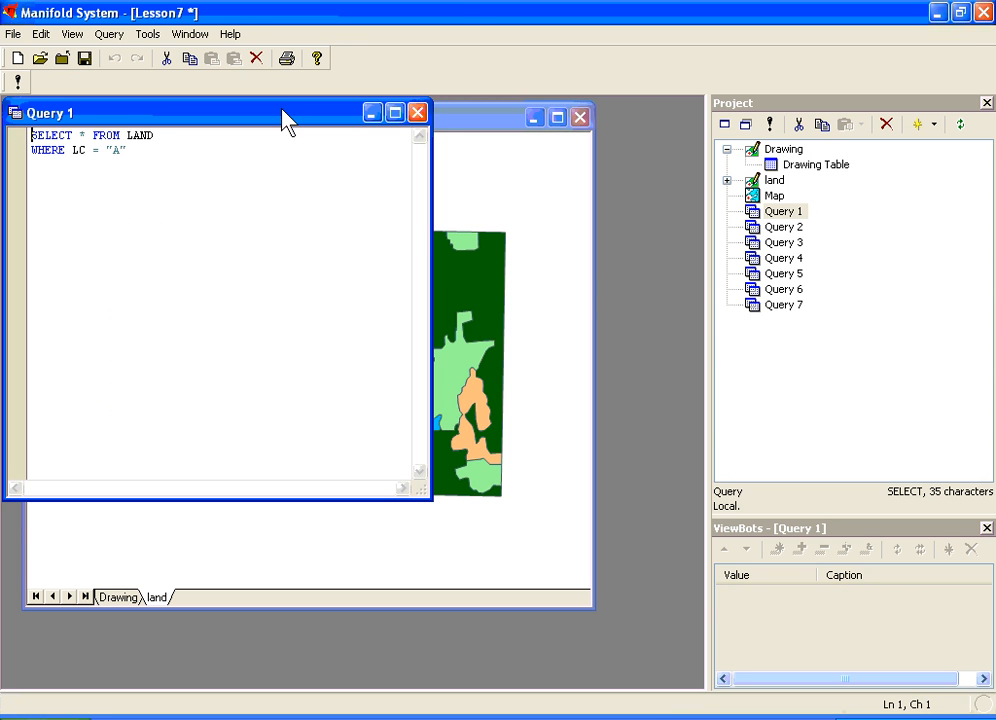
drag(285, 112, 474, 291)
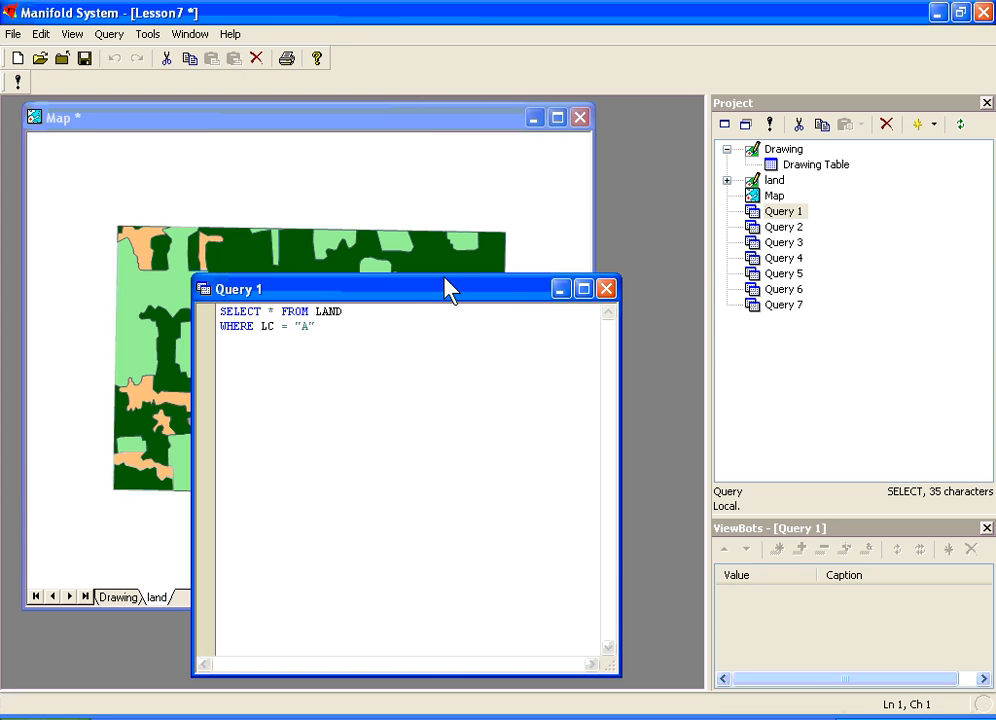
drag(487, 480, 522, 502)
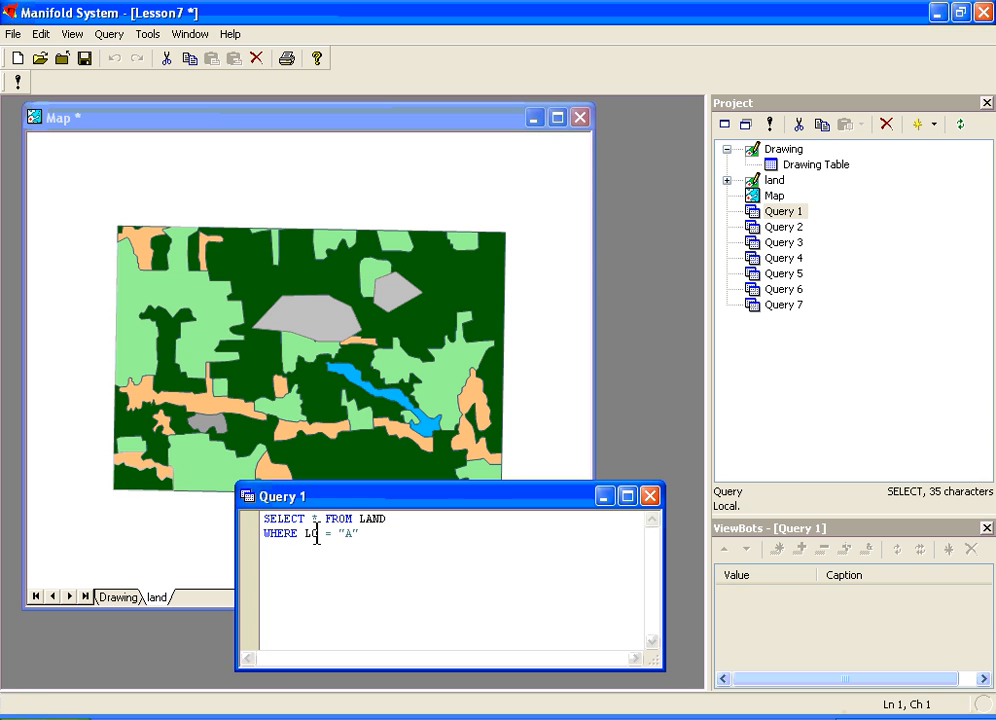
click(18, 82)
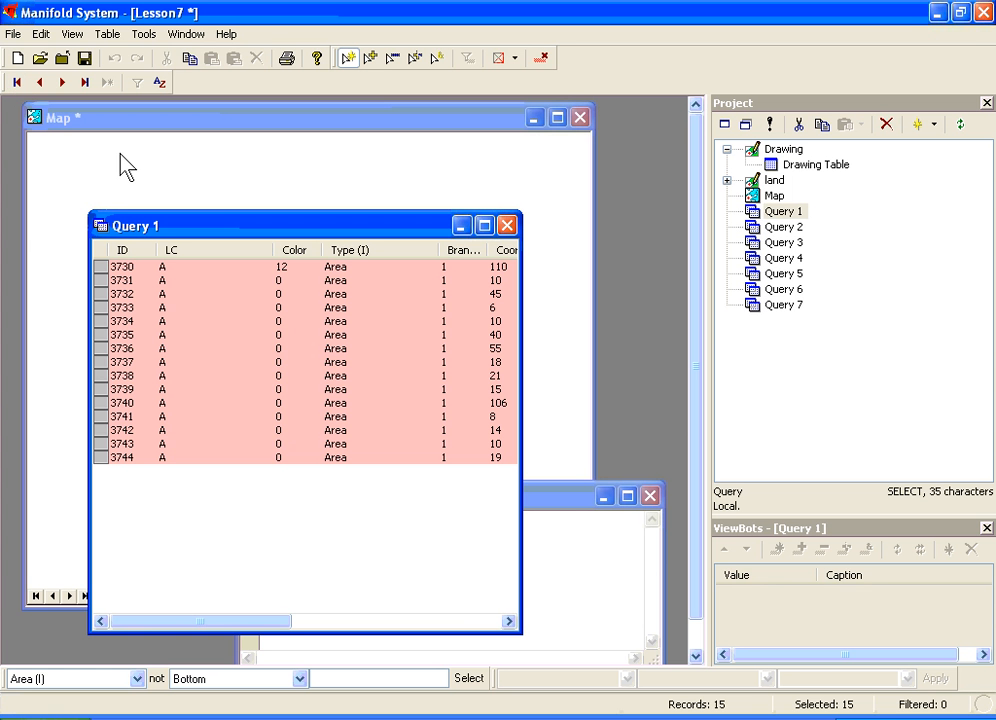
mouse_move(220, 228)
mouse_down()
mouse_move(306, 210)
mouse_move(335, 235)
mouse_up()
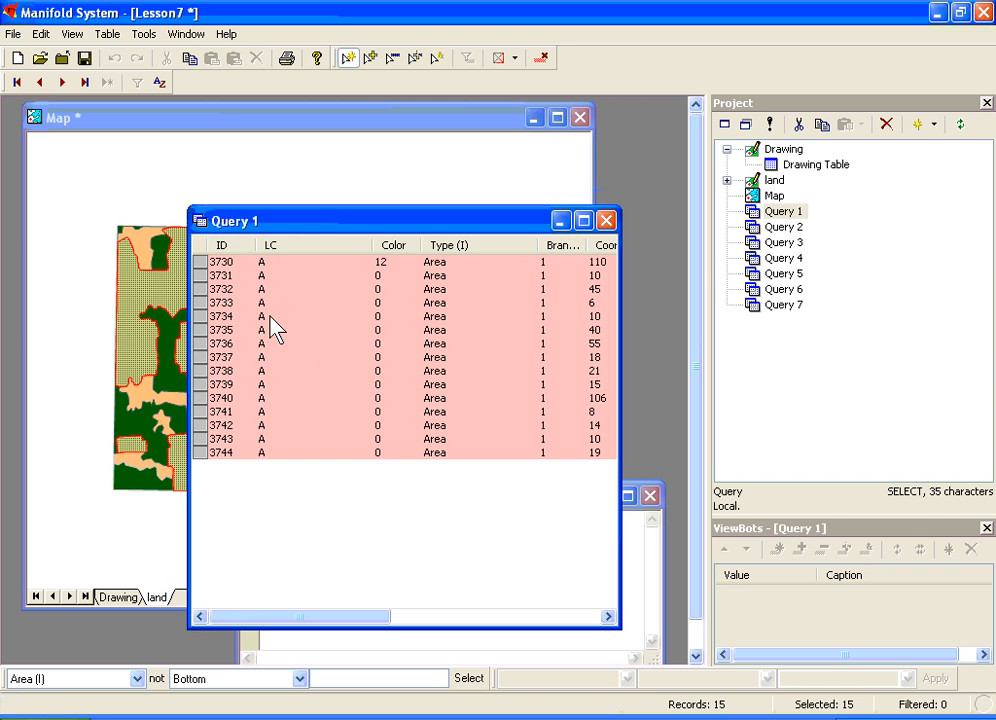
click(606, 220)
click(366, 135)
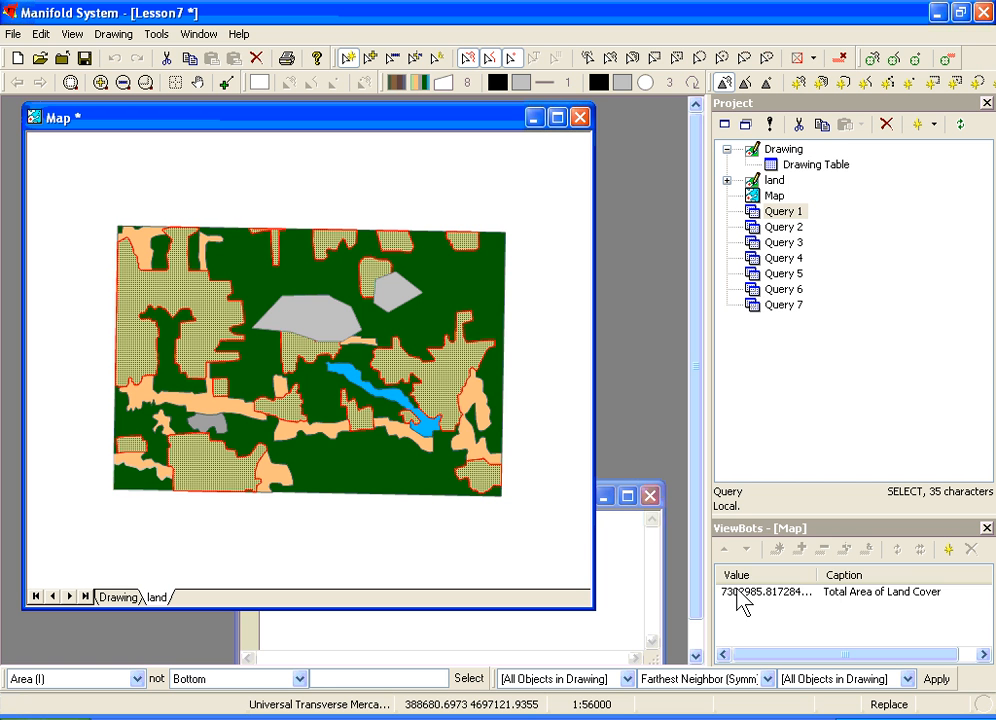
click(629, 529)
click(651, 496)
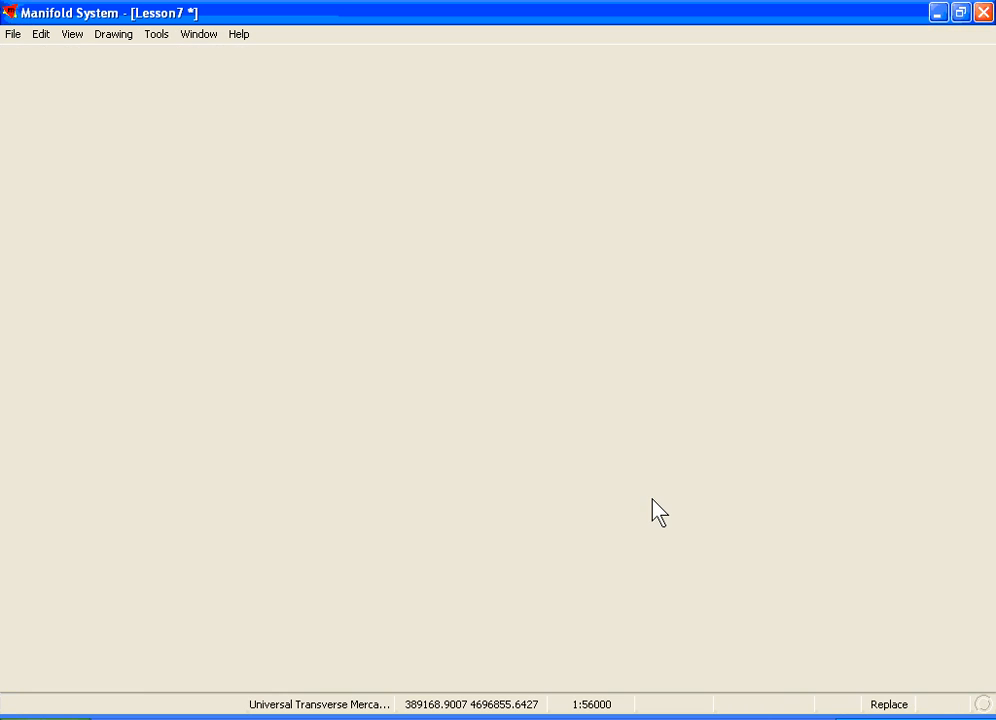
Step: Open and run Query 2, selecting areas where LC is "A" or "D", then close the query windows
double_click(781, 229)
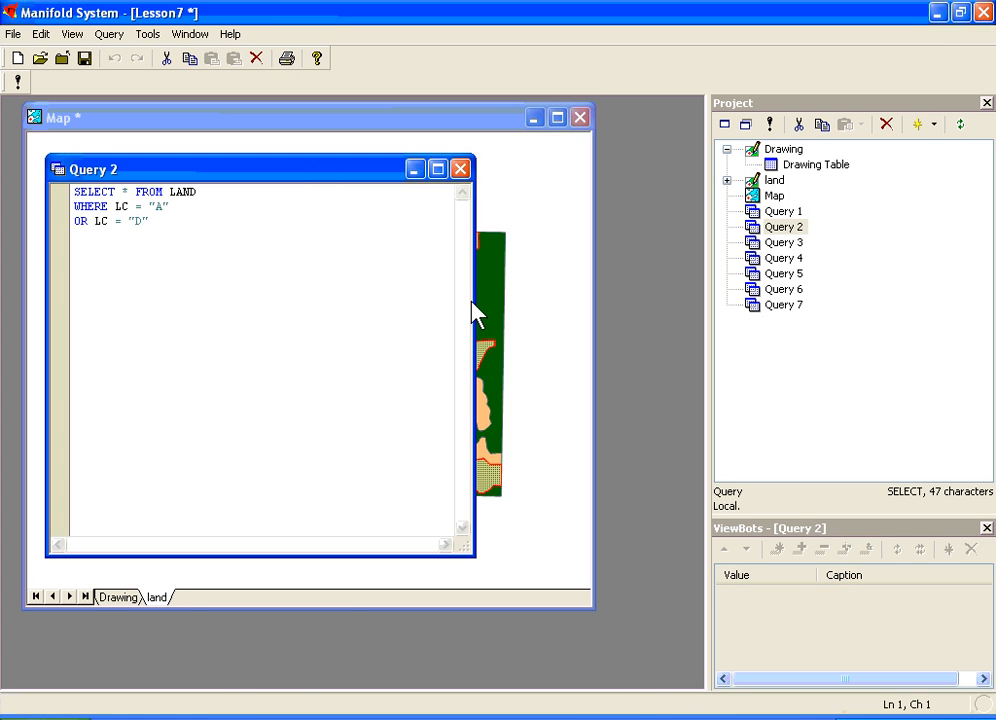
drag(190, 170, 382, 305)
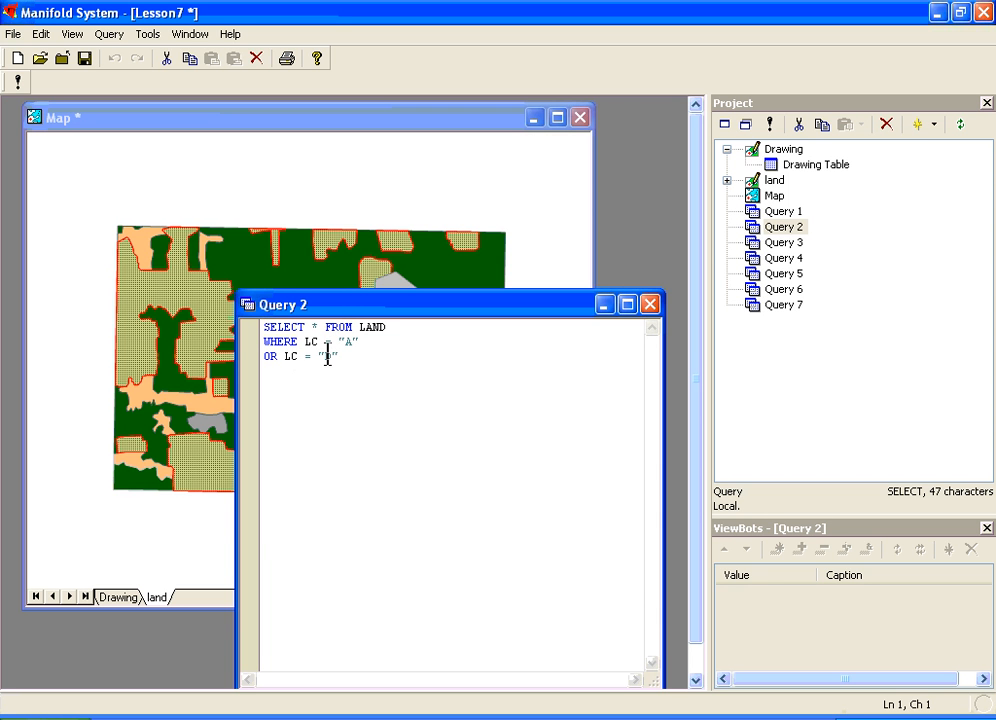
click(17, 81)
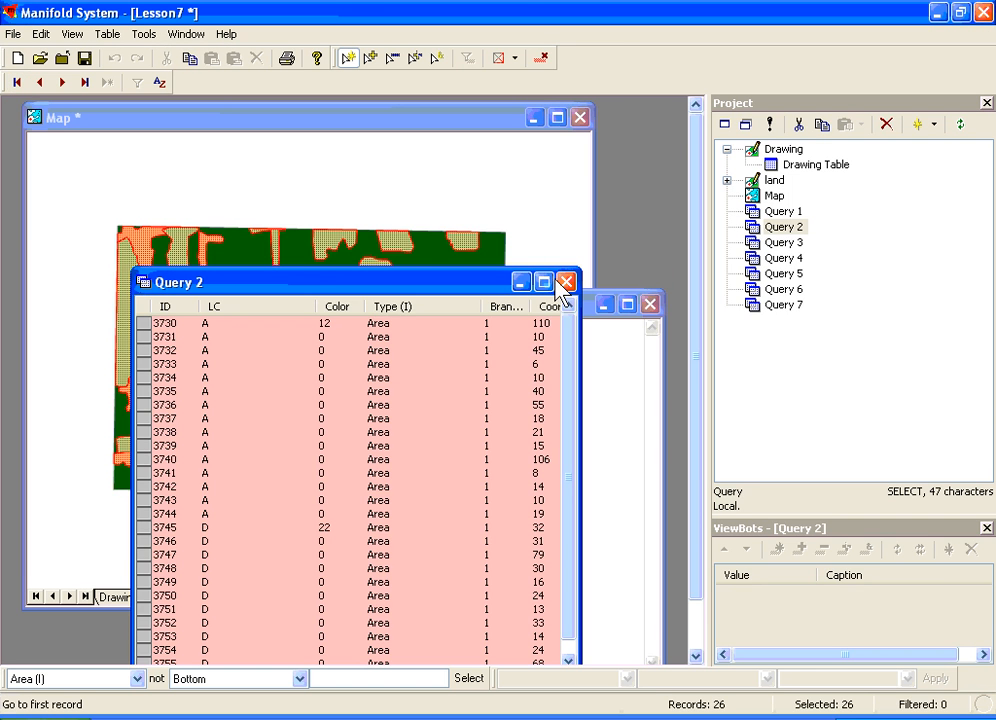
click(565, 282)
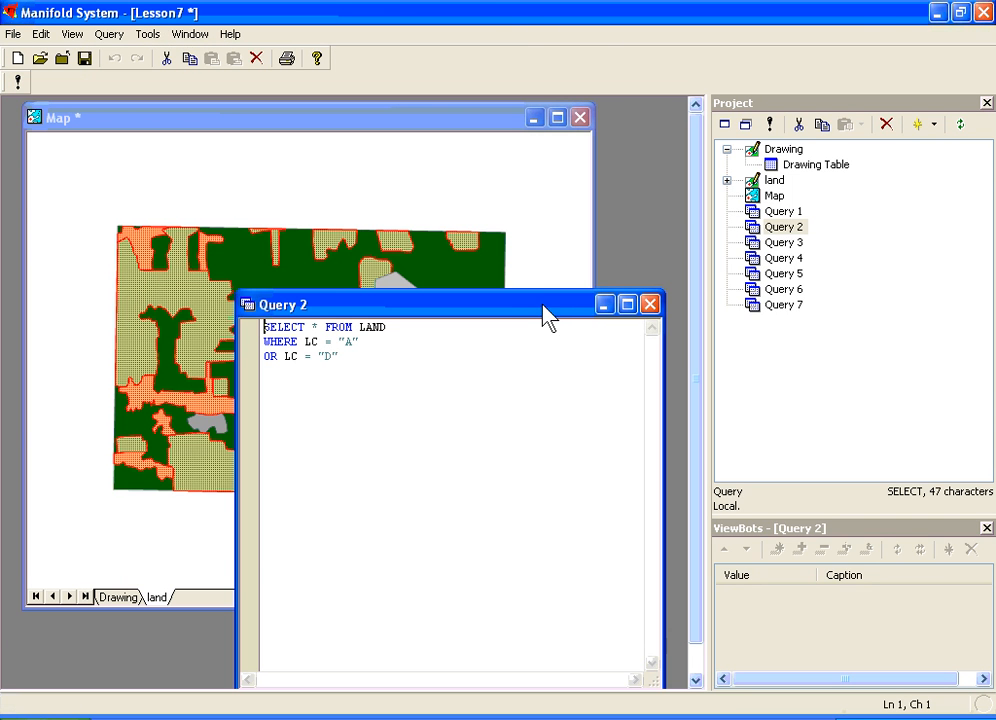
drag(545, 315, 383, 528)
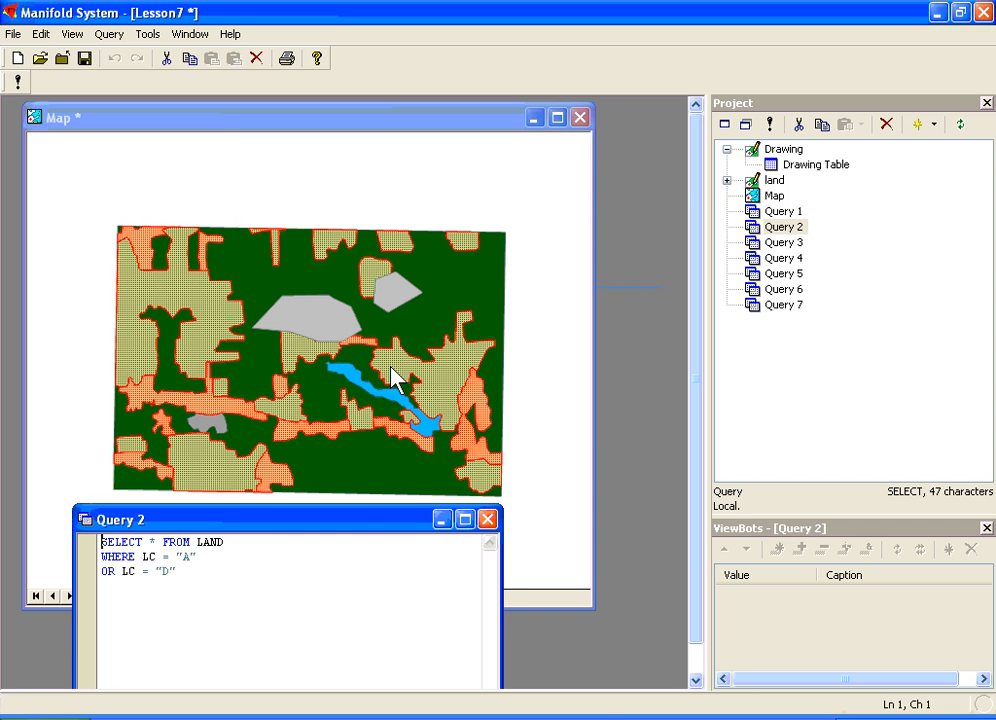
drag(268, 535, 380, 255)
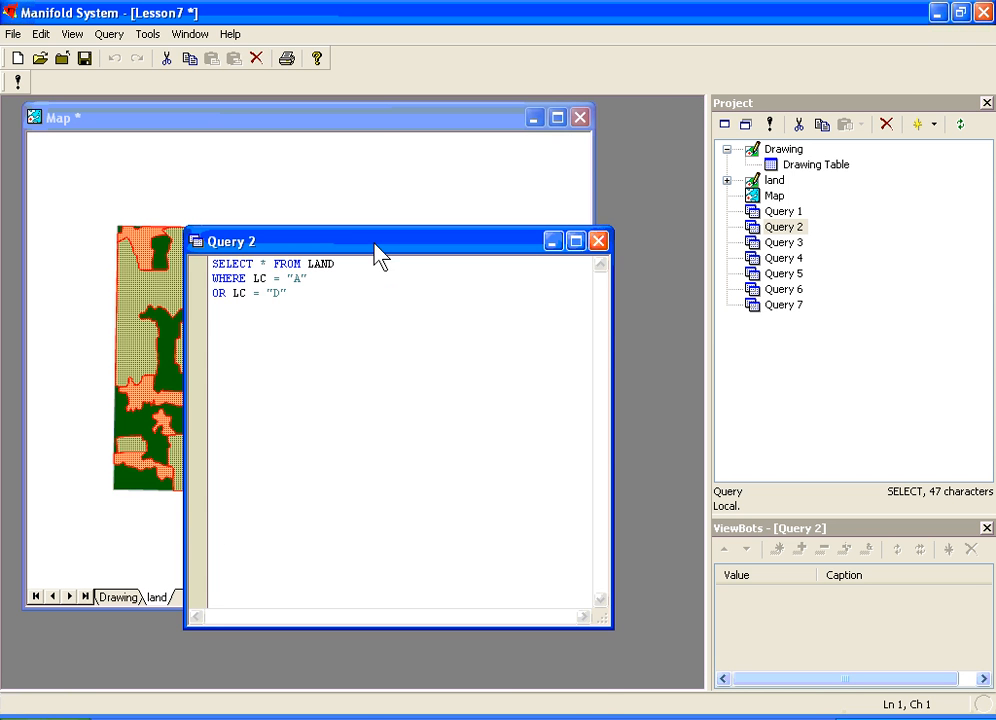
click(375, 135)
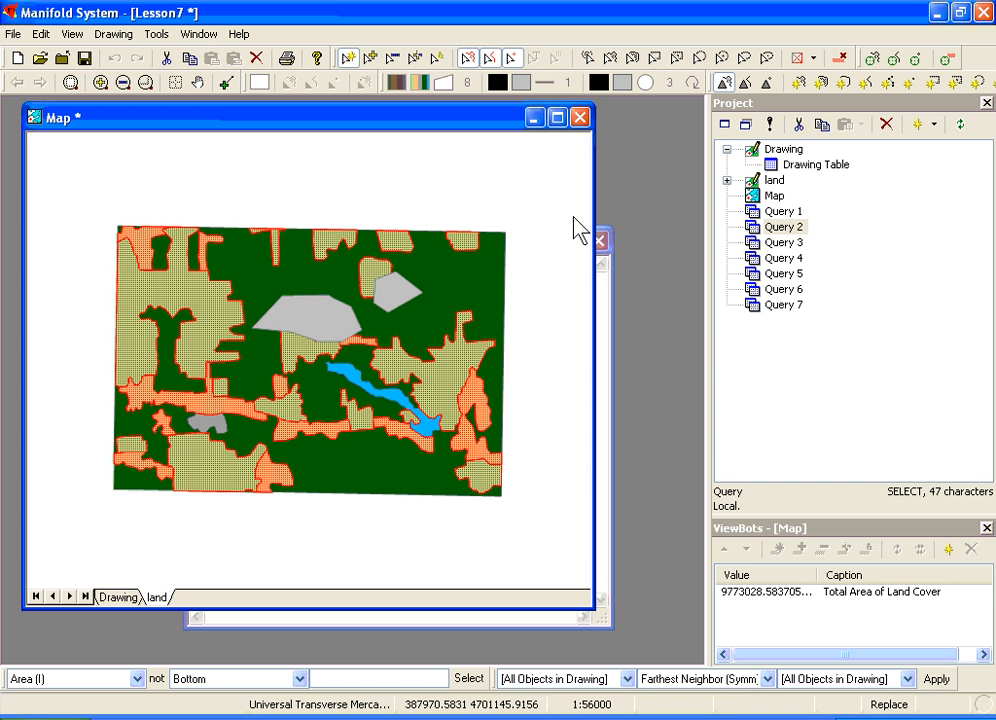
click(599, 242)
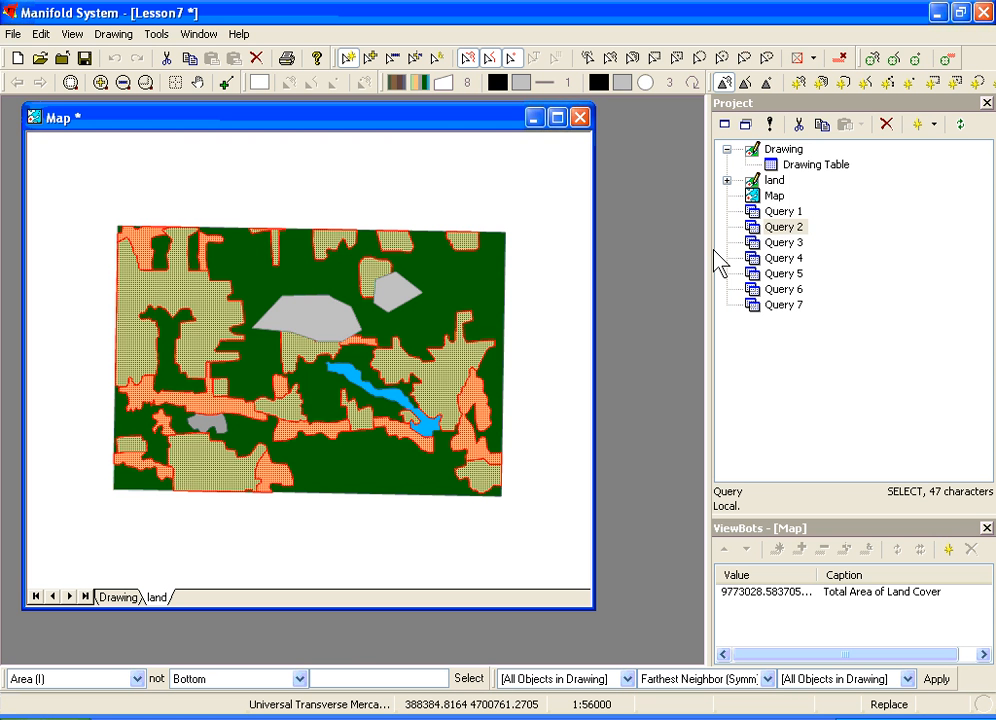
Step: Open and run Query 3, selecting LAND areas where LC = "A" and Area (I) > 250000, then close the query windows
double_click(780, 242)
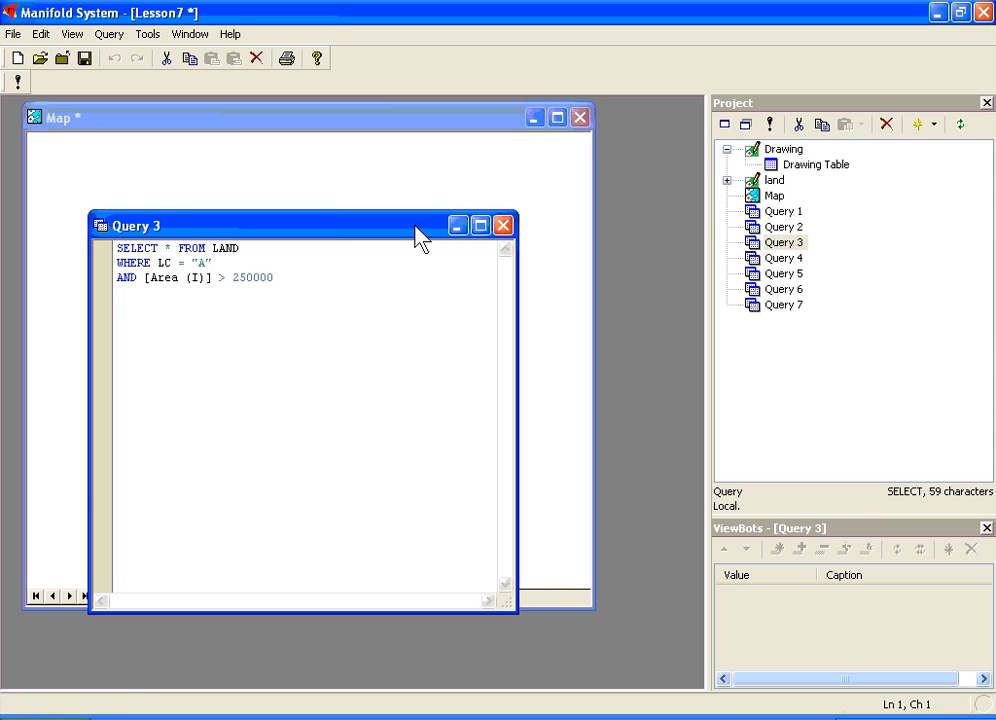
drag(344, 238, 380, 315)
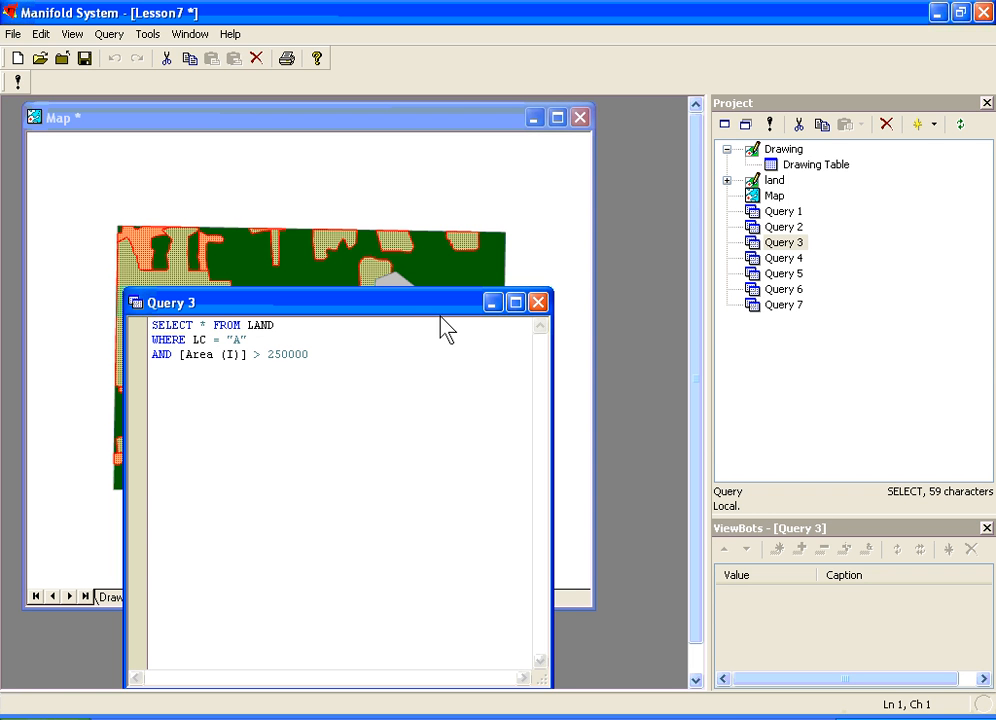
click(17, 82)
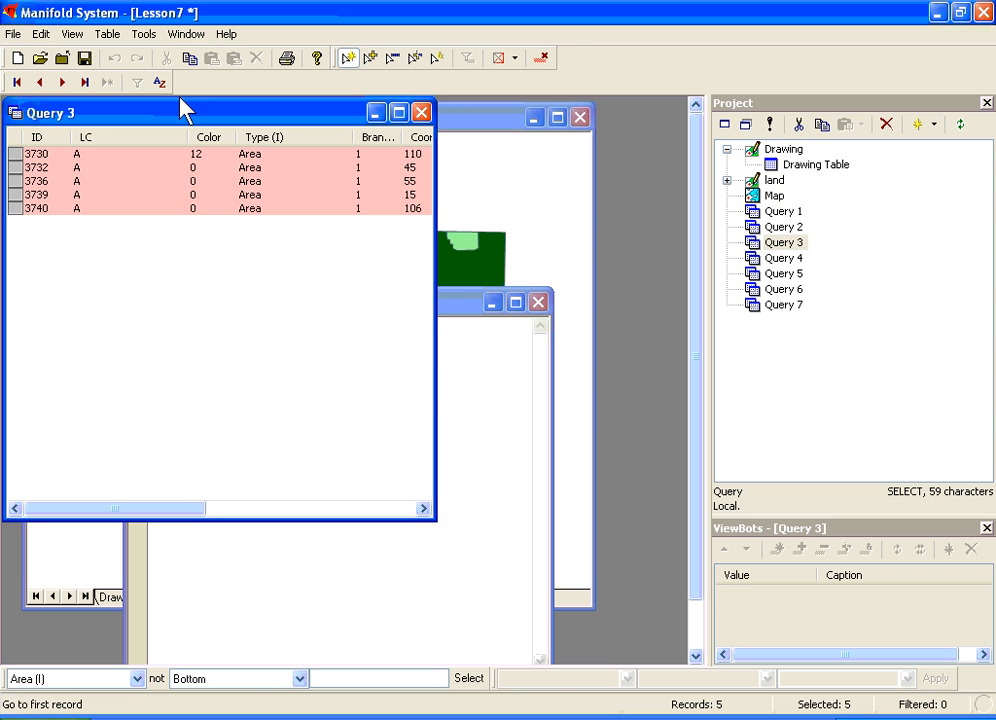
drag(181, 111, 285, 391)
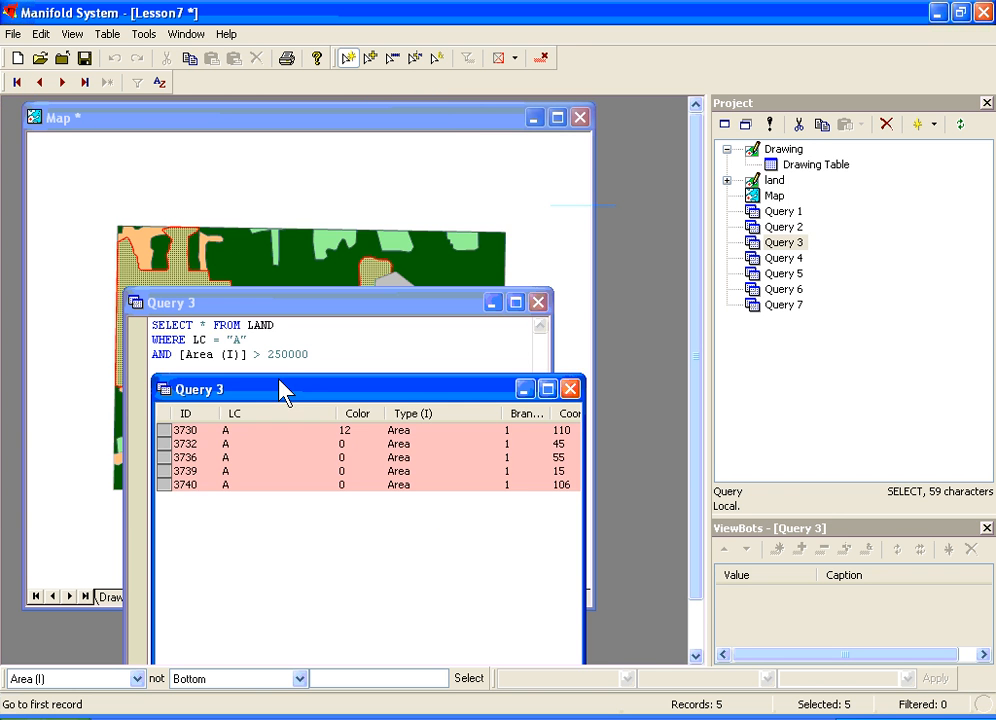
click(570, 389)
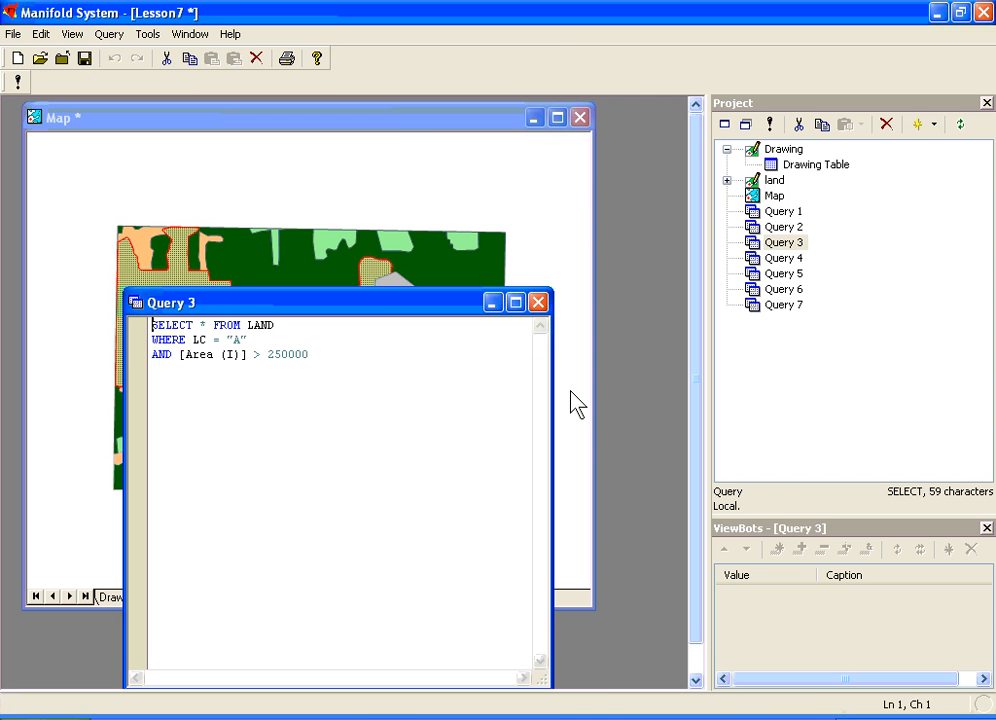
click(405, 124)
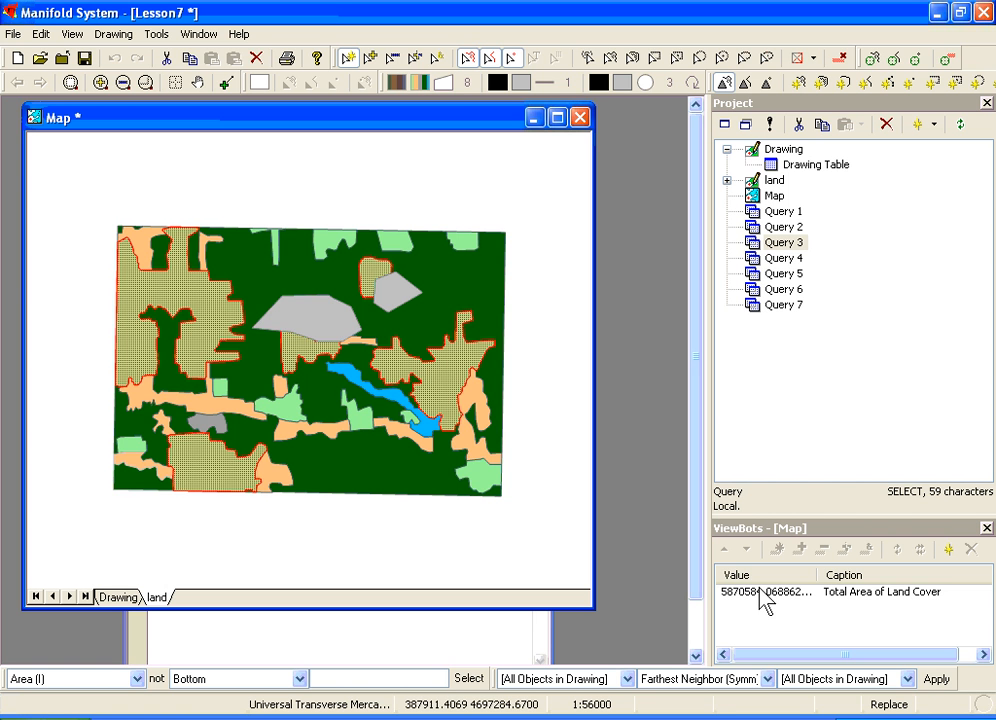
click(442, 620)
click(540, 302)
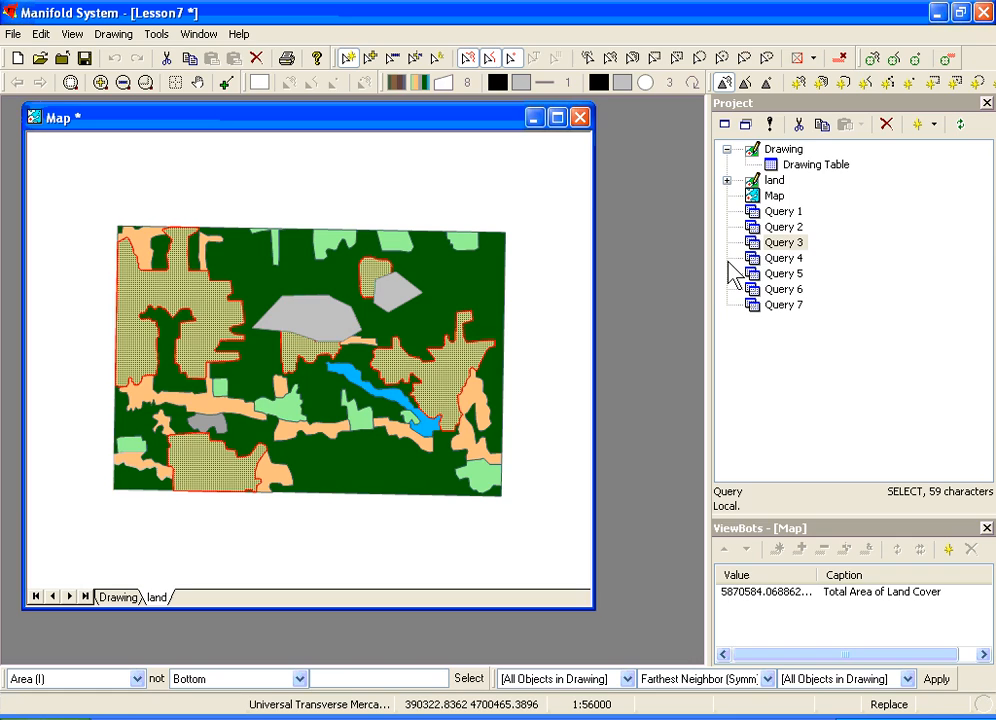
Step: Open and run Query 4, selecting LC "A" areas that touch LC "D" areas, then close the query windows
double_click(754, 259)
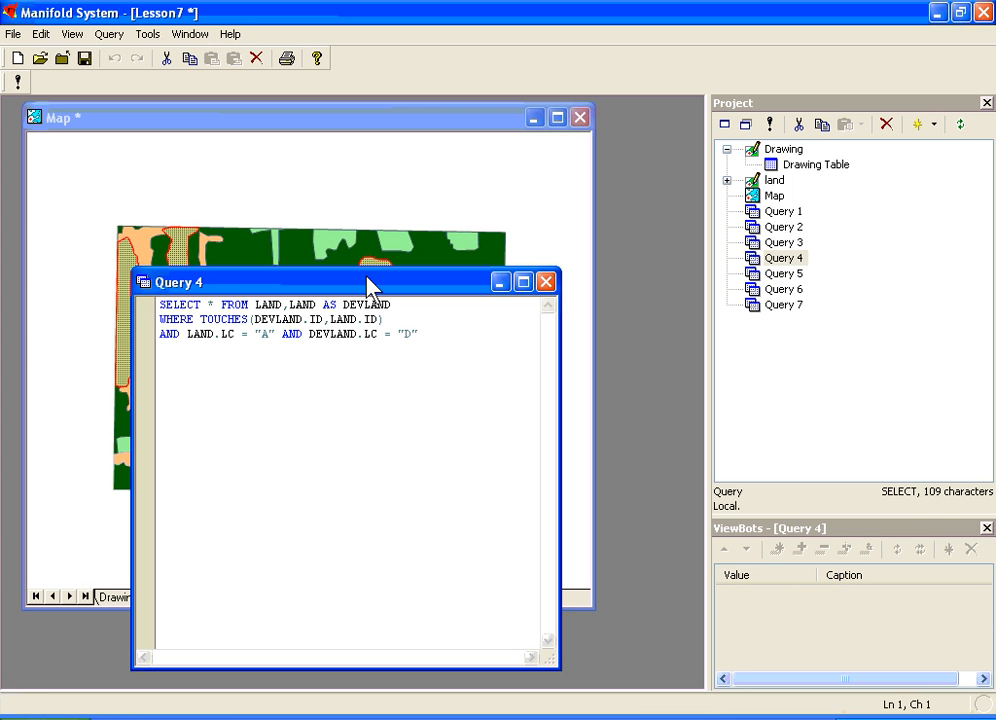
drag(370, 285, 464, 249)
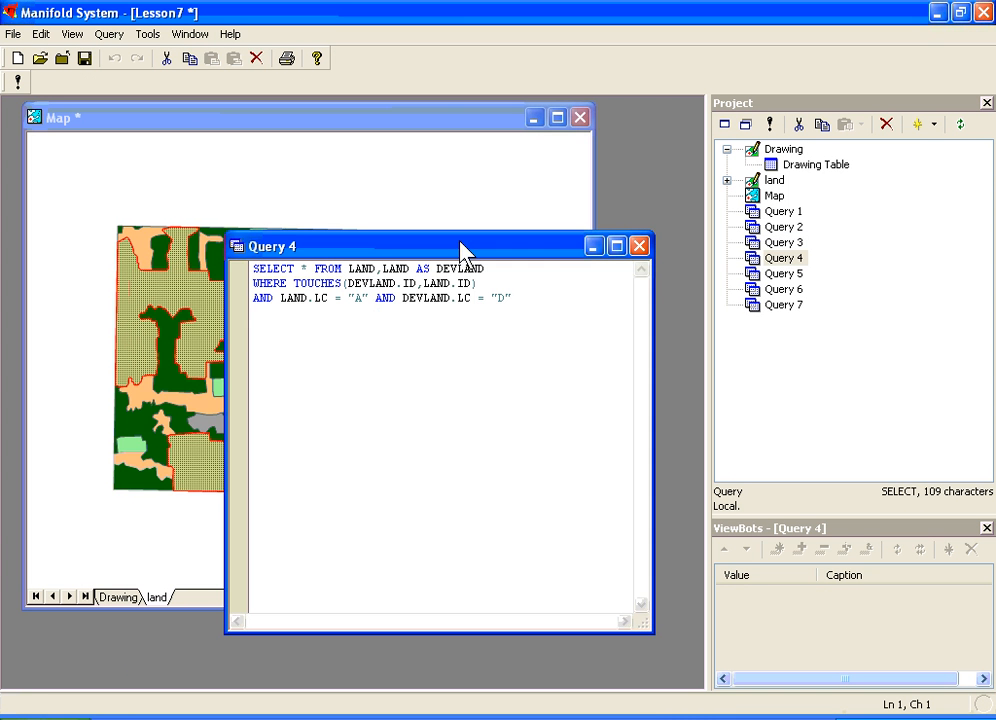
click(325, 283)
double_click(325, 283)
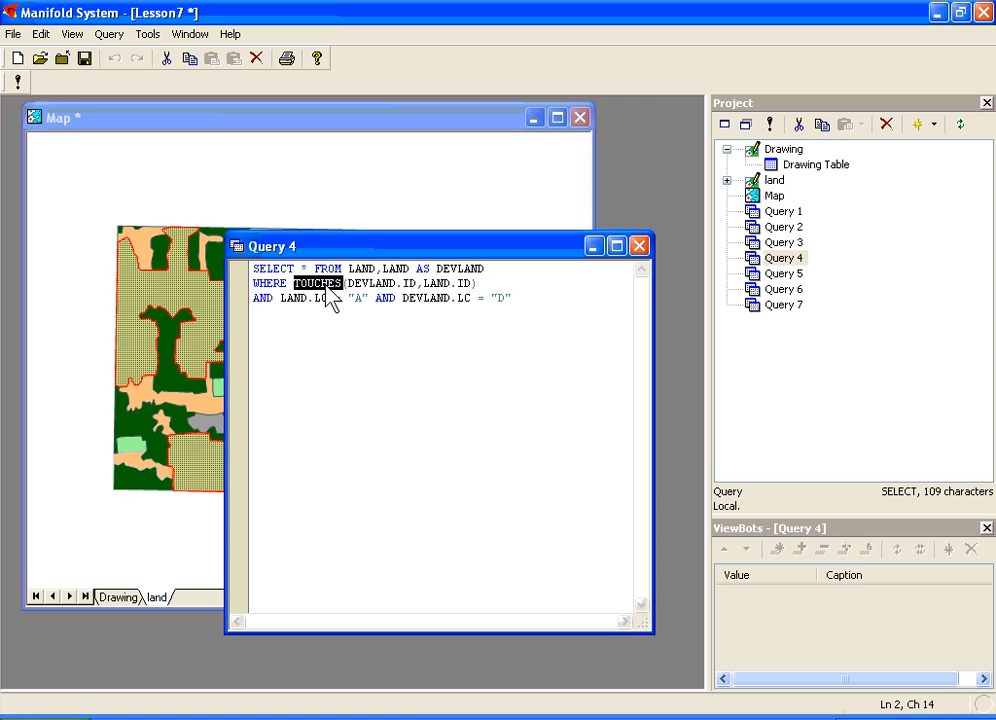
key(Left)
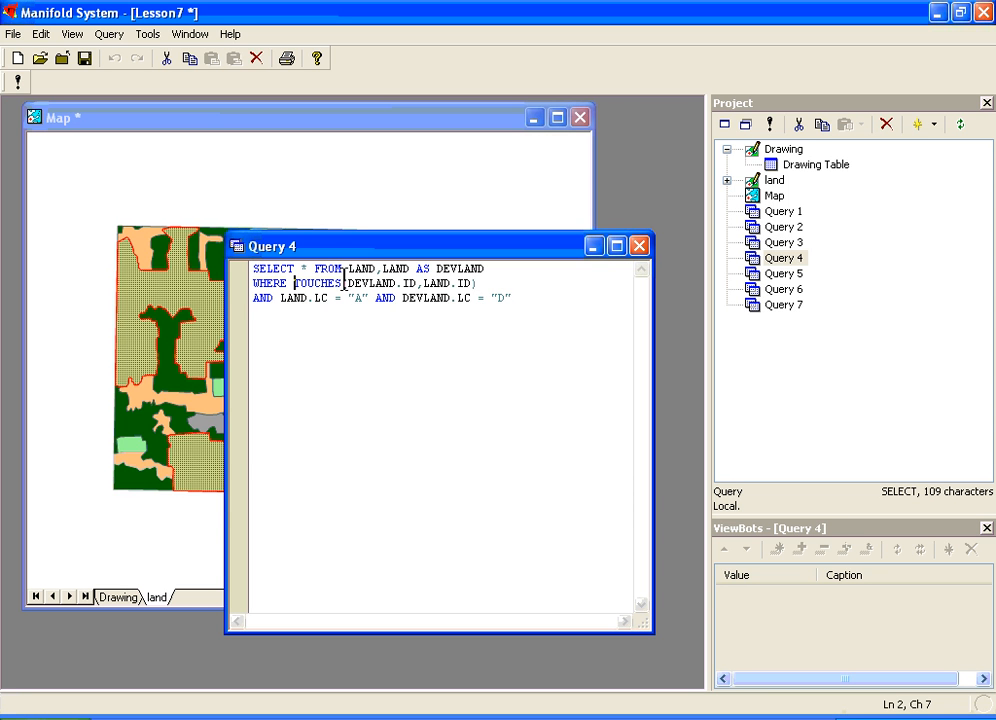
double_click(409, 283)
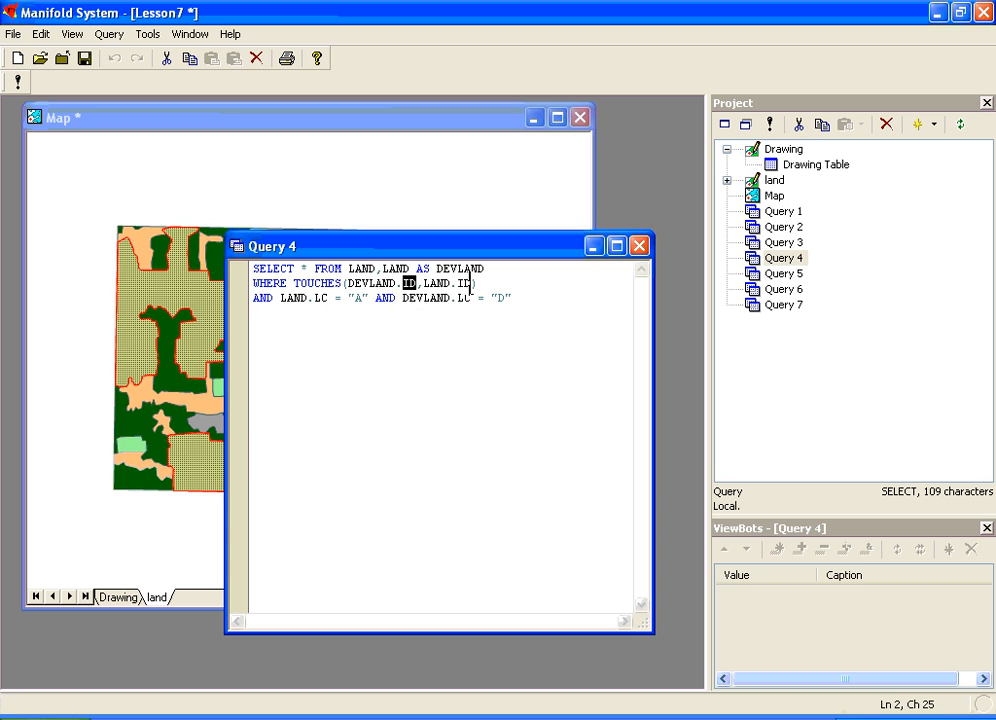
double_click(465, 283)
click(18, 84)
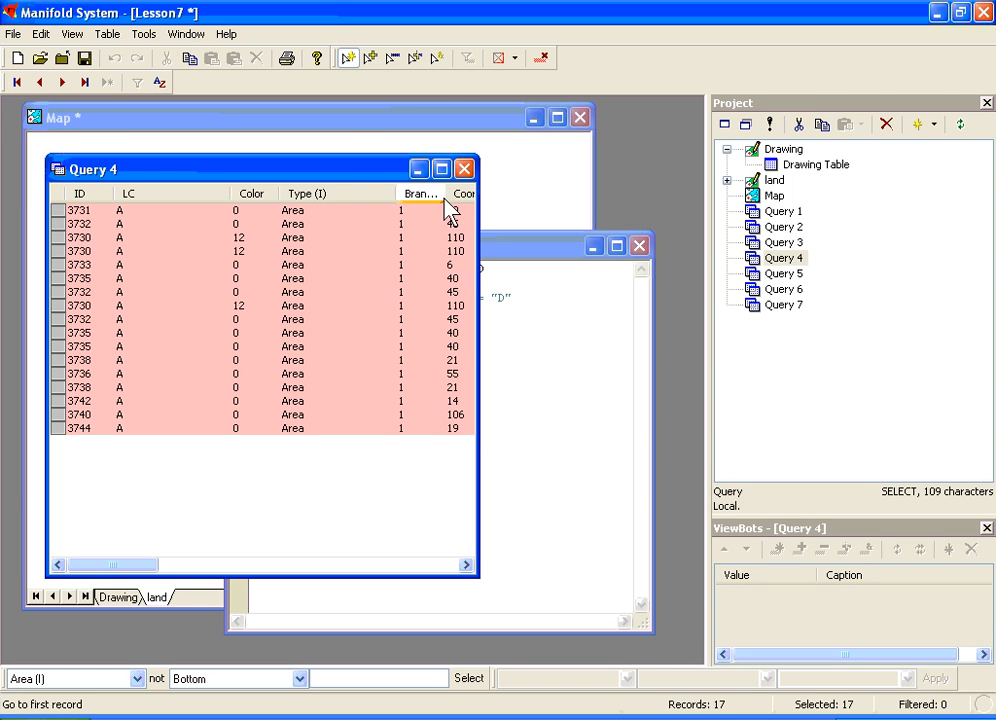
click(464, 169)
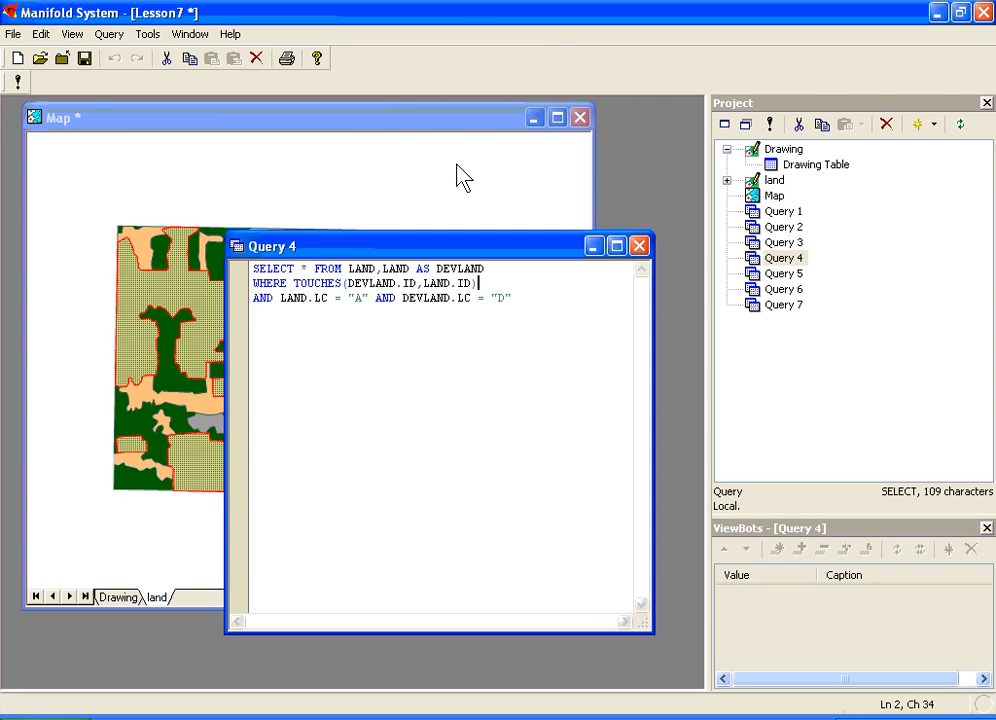
click(400, 129)
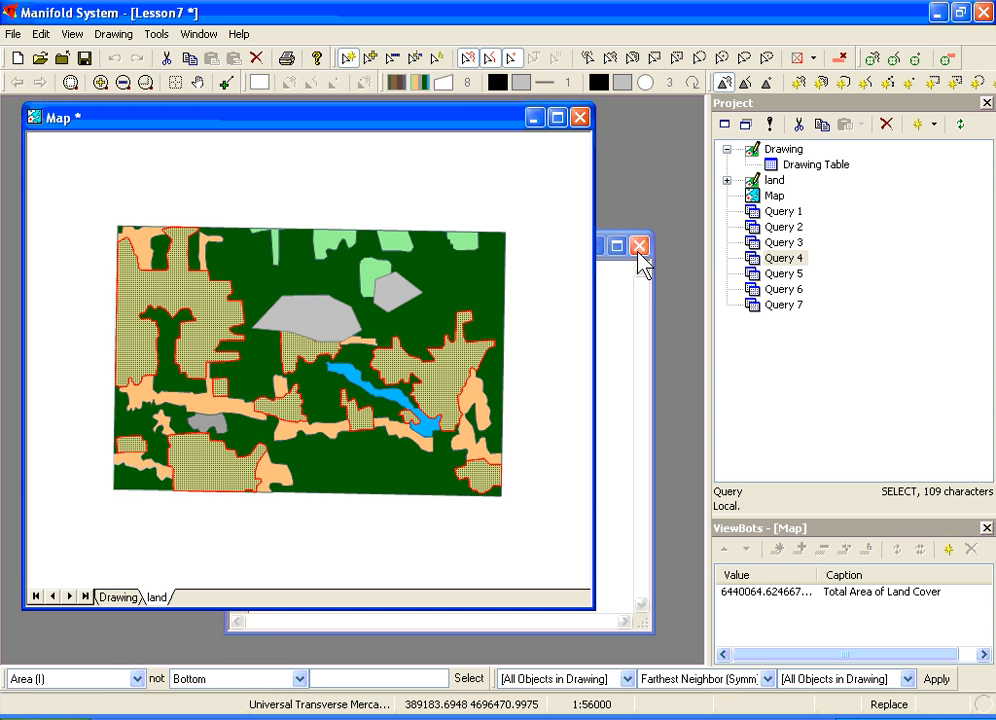
click(600, 333)
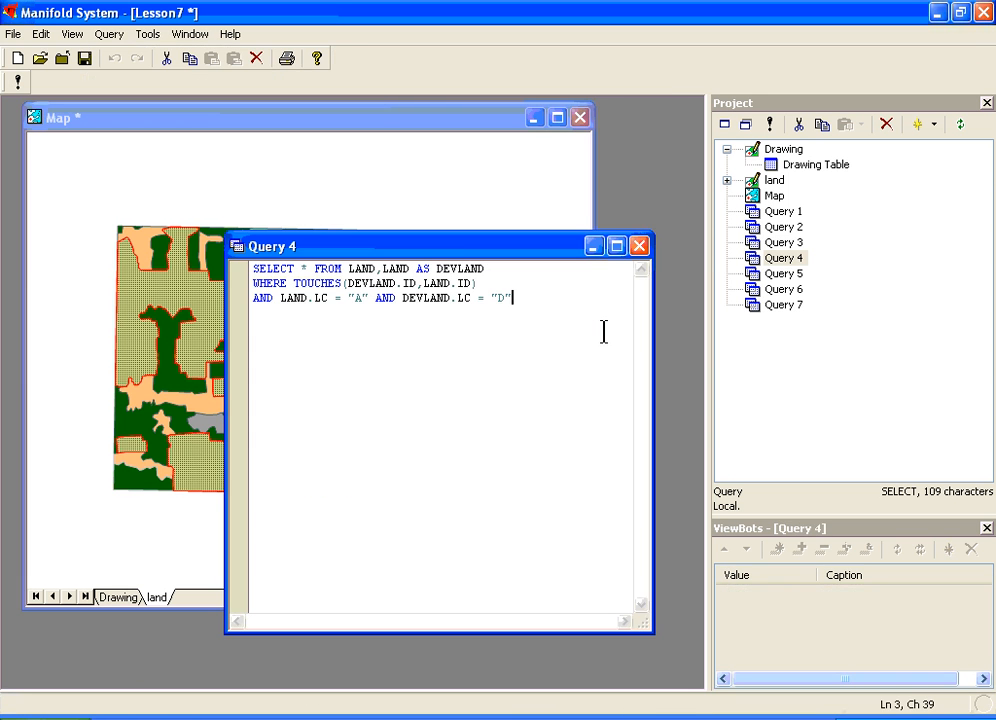
click(641, 245)
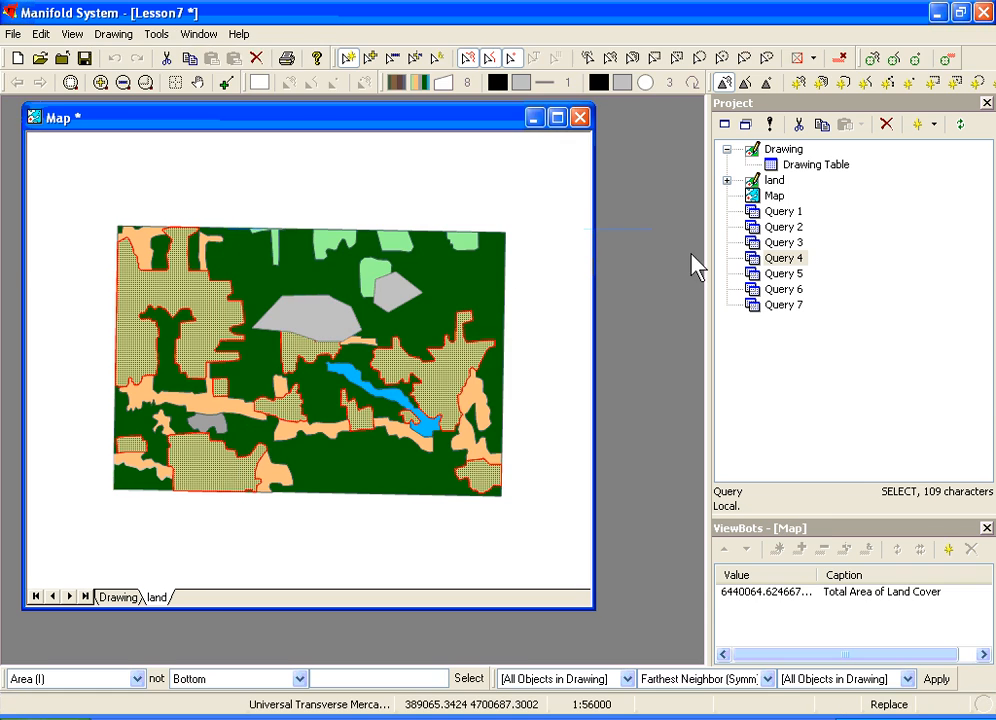
Step: Open Query 5 and select the gray polygons of the Drawing layer on the map
double_click(764, 275)
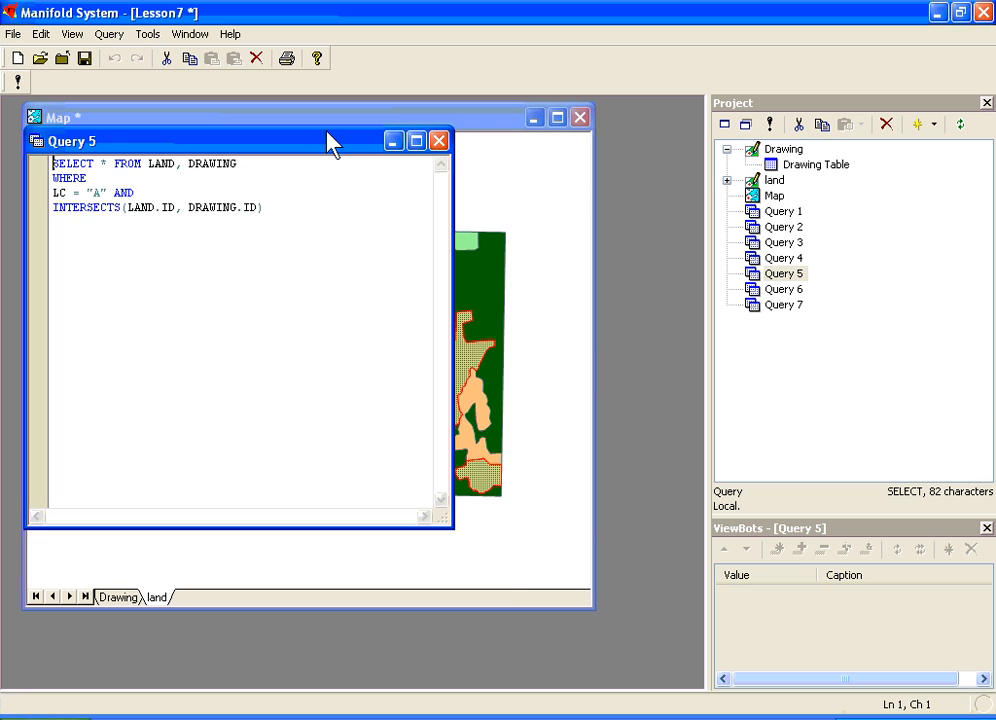
drag(327, 131, 410, 200)
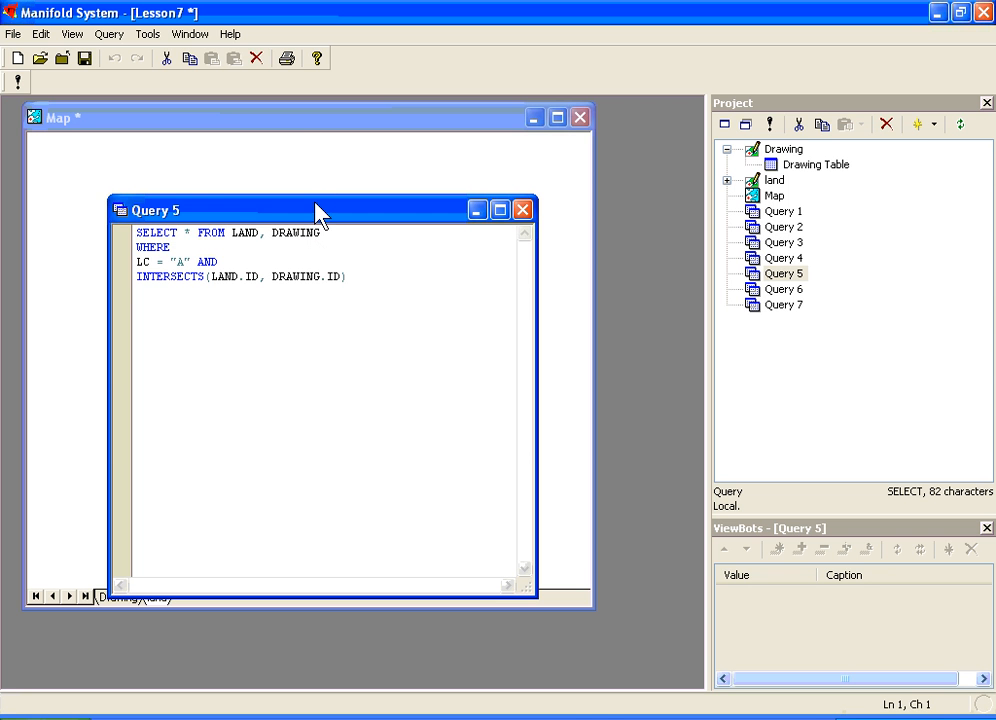
drag(318, 212, 415, 256)
click(340, 140)
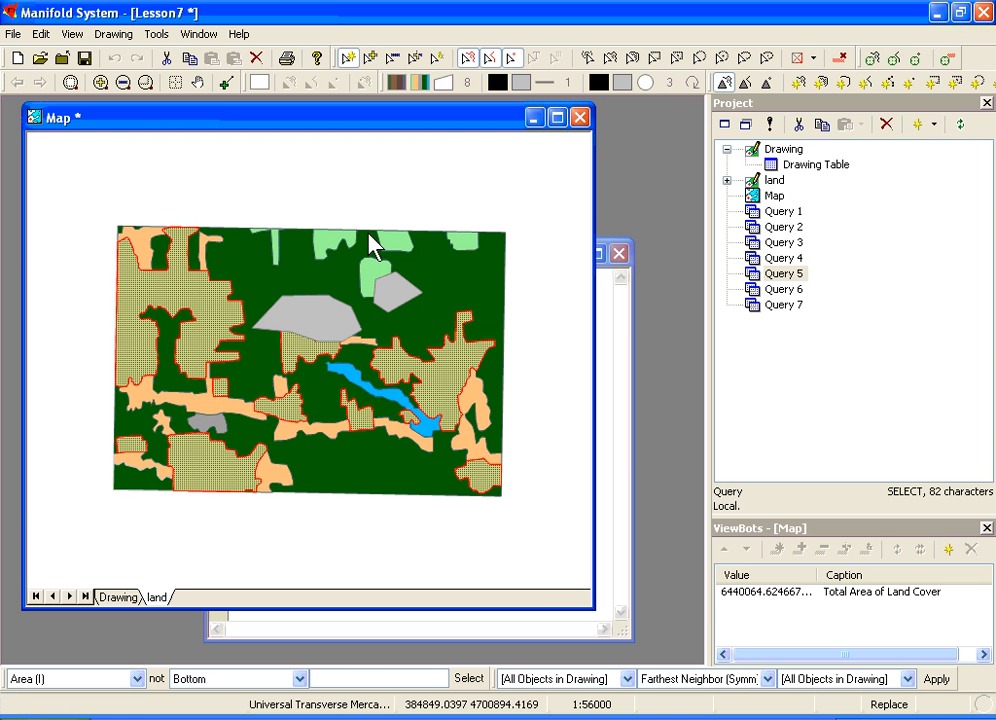
click(398, 296)
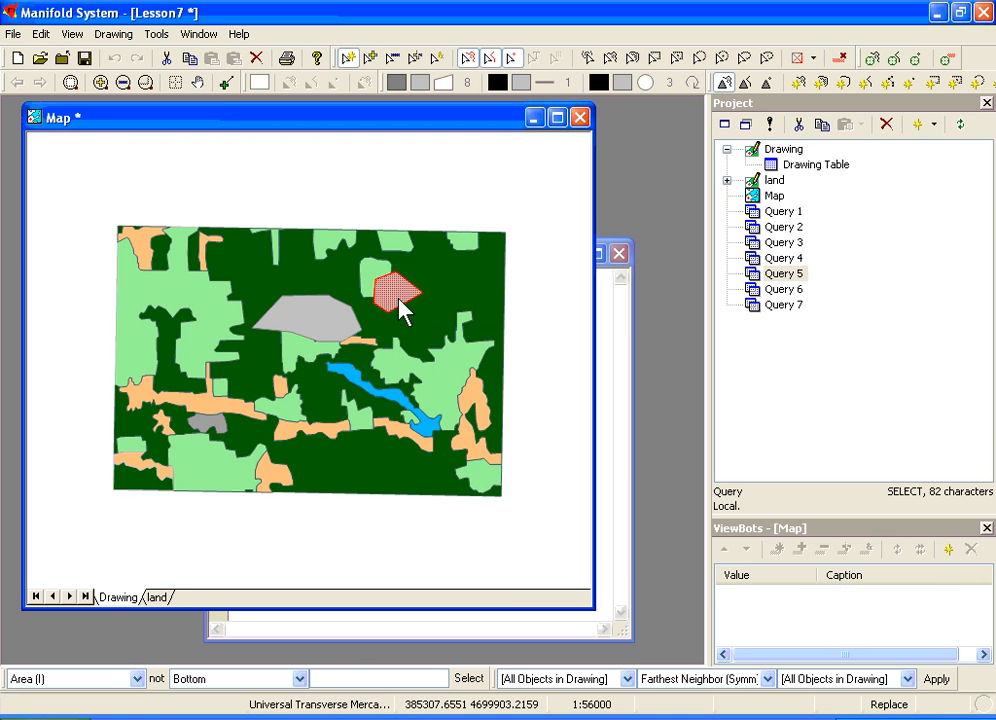
click(313, 325)
Step: Run Query 5 to select LC "A" land areas intersecting the drawing objects, then close the query windows
click(600, 402)
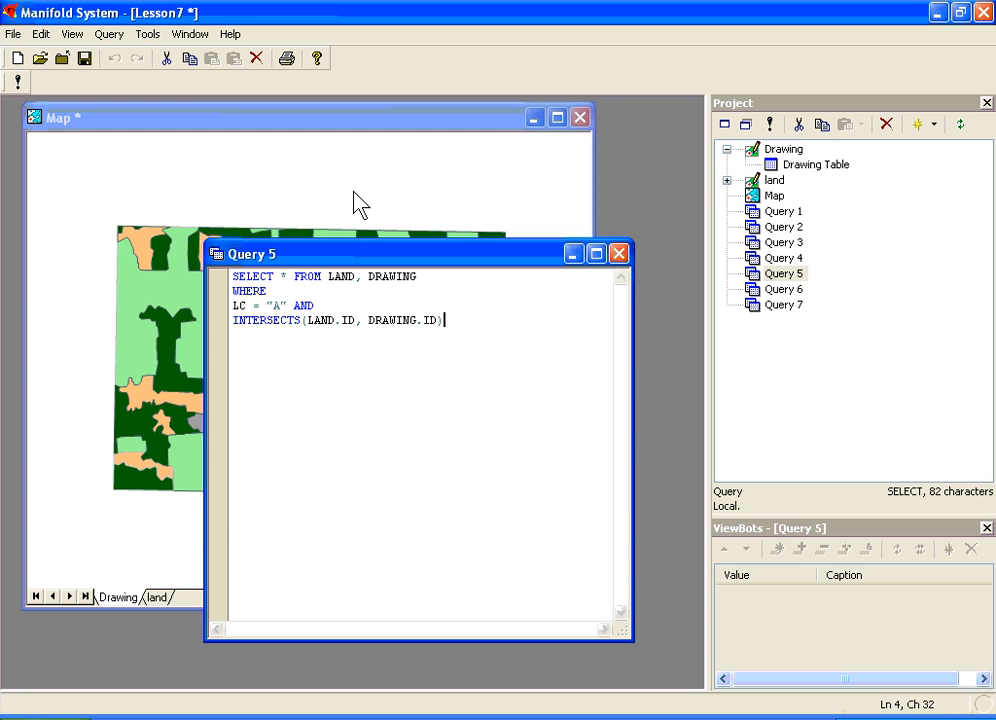
click(17, 83)
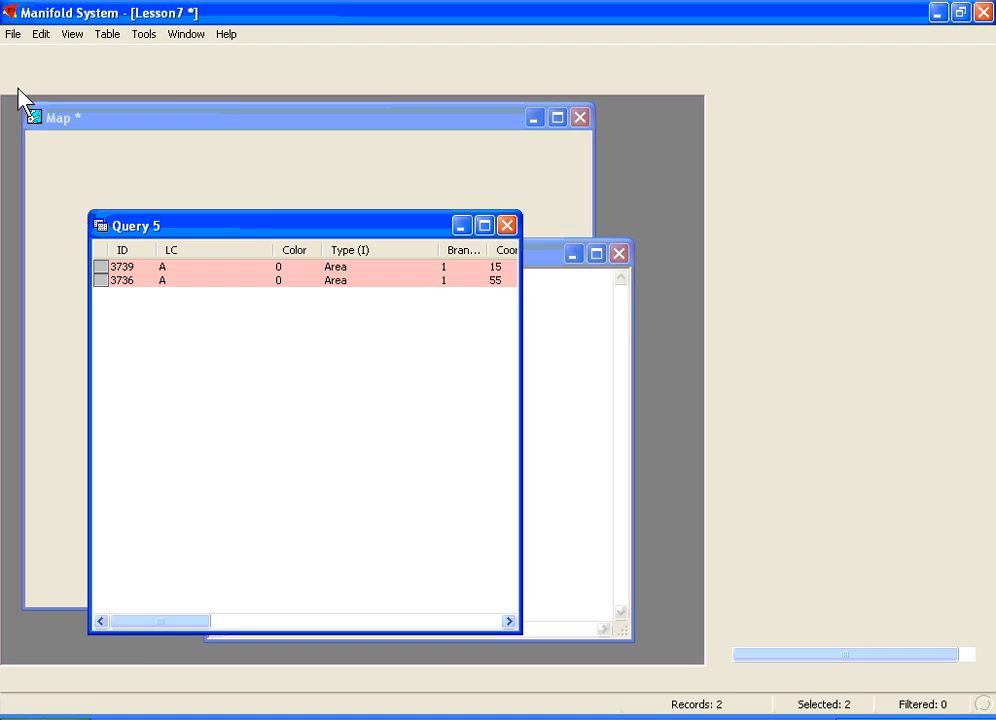
click(204, 120)
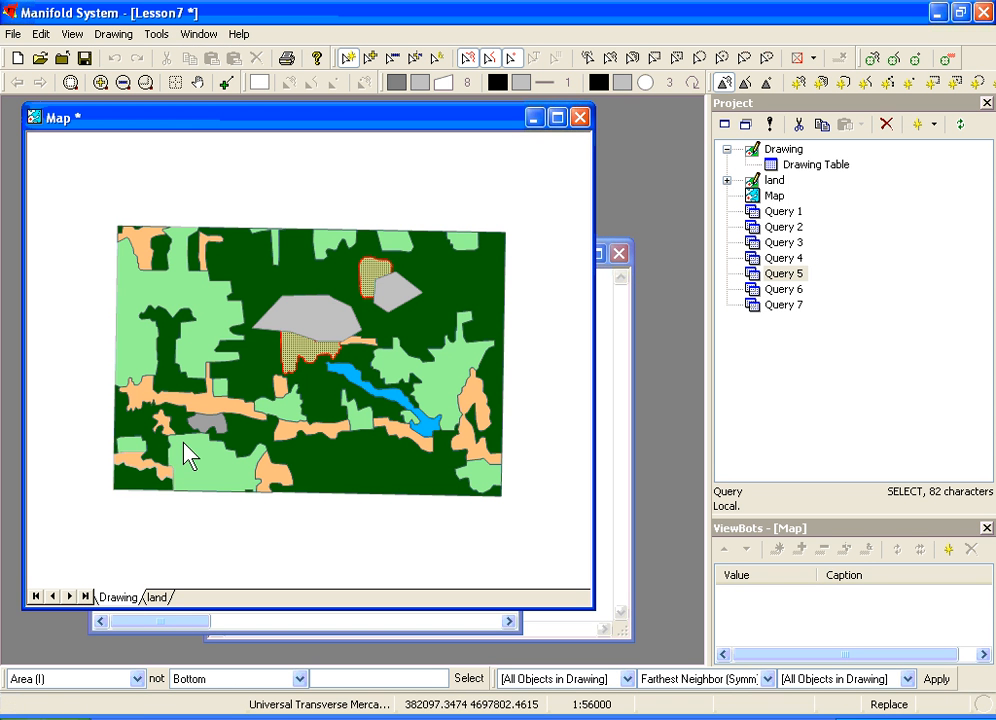
click(126, 600)
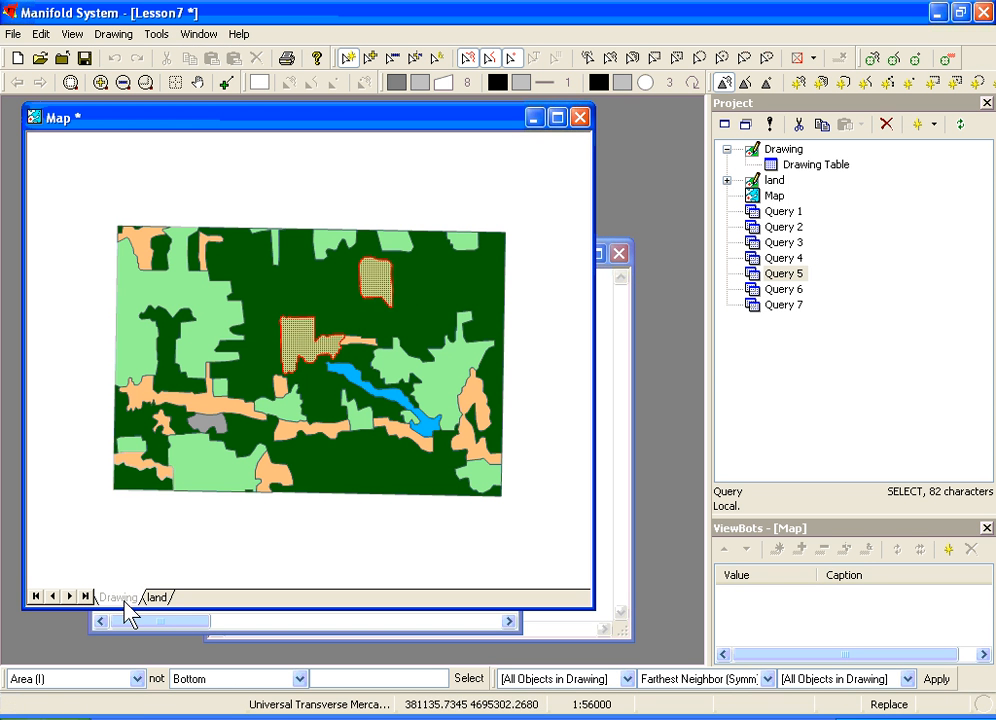
click(124, 601)
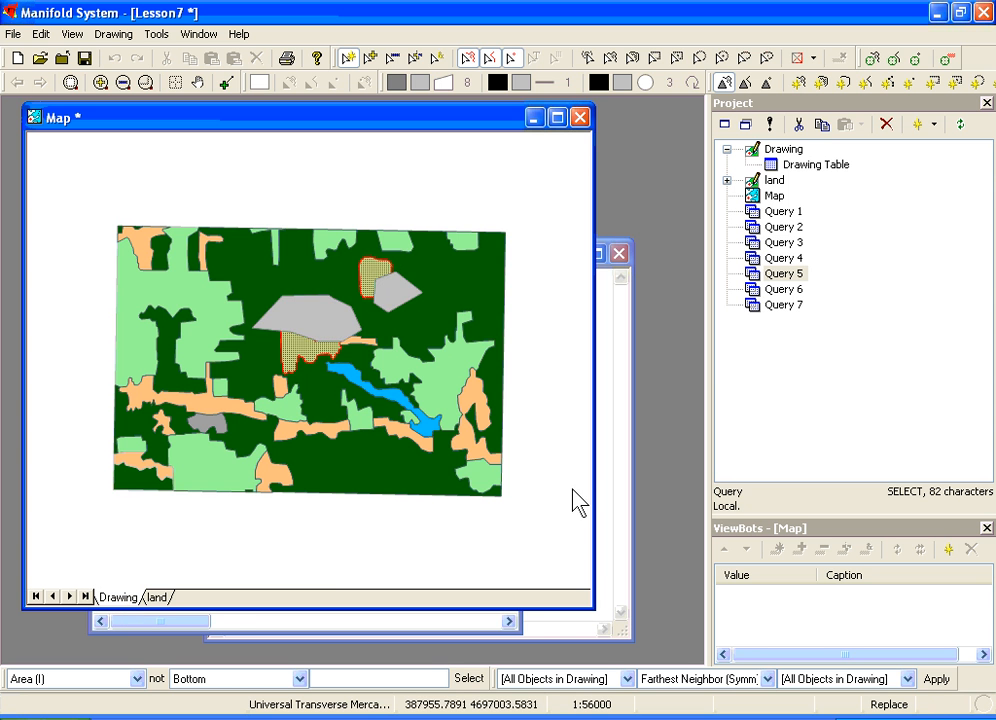
click(605, 475)
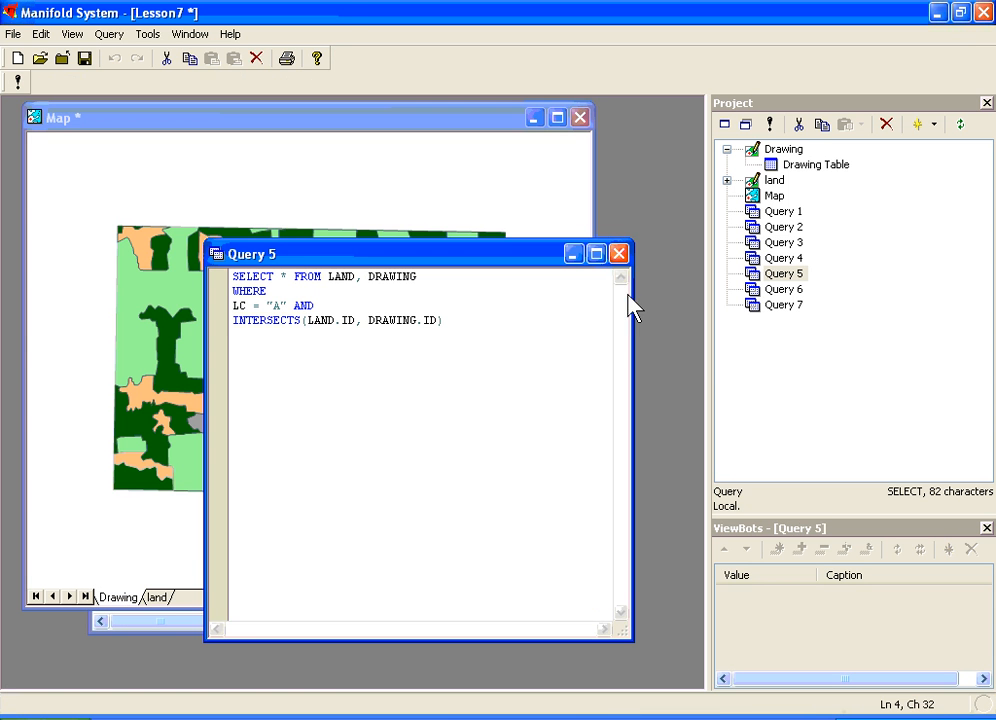
click(621, 253)
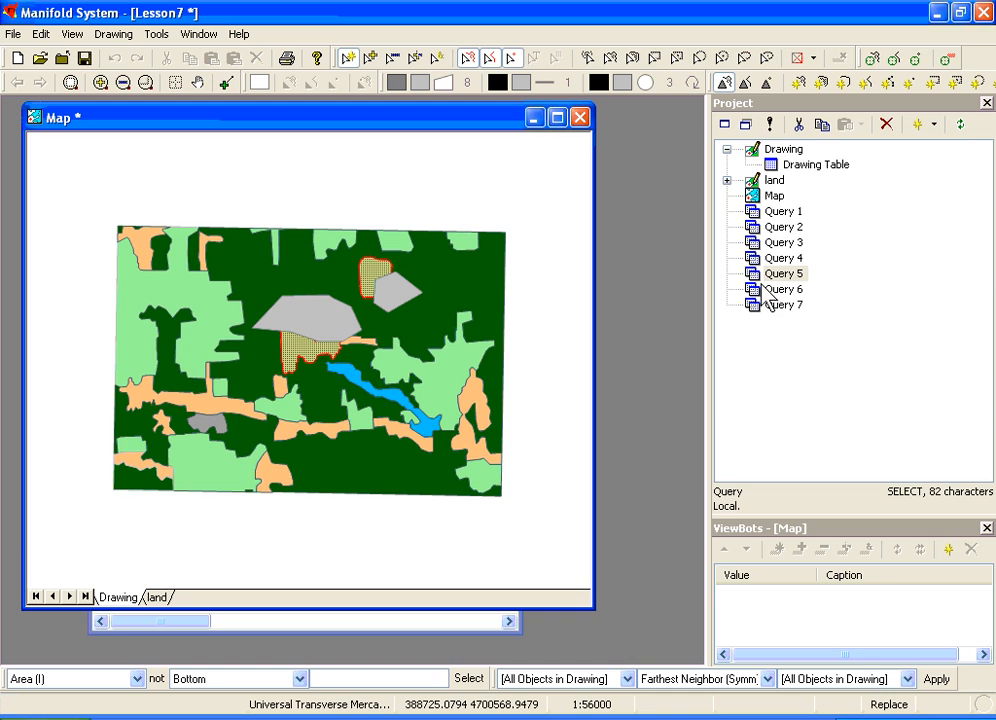
Step: Open and run Query 6, selecting all land areas intersecting the drawing objects, then close the query windows
double_click(764, 290)
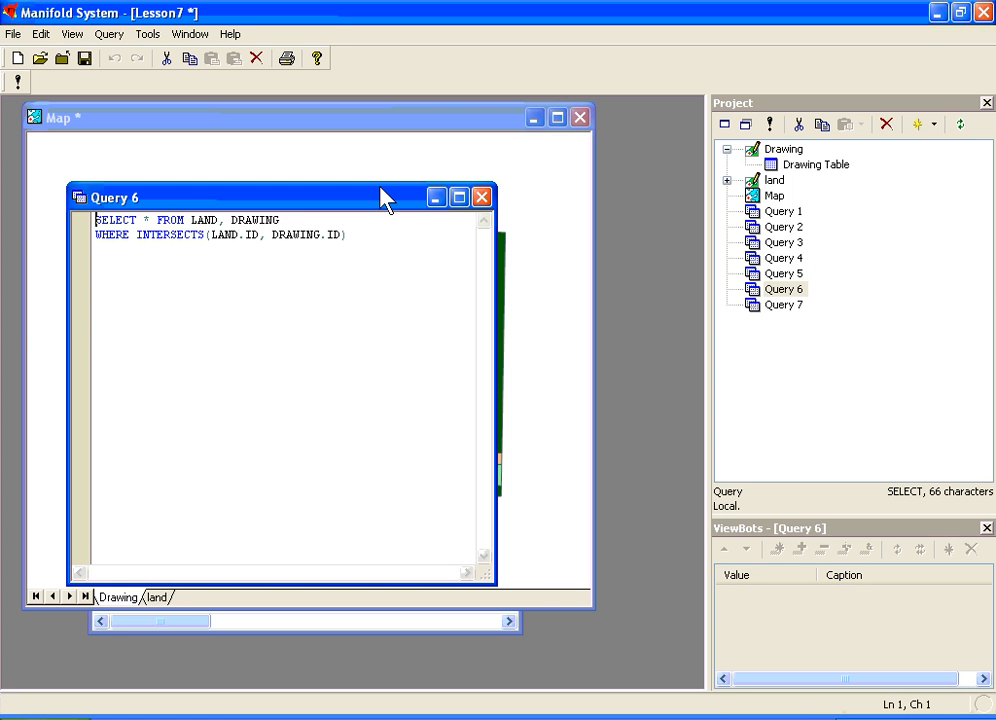
drag(305, 205, 403, 199)
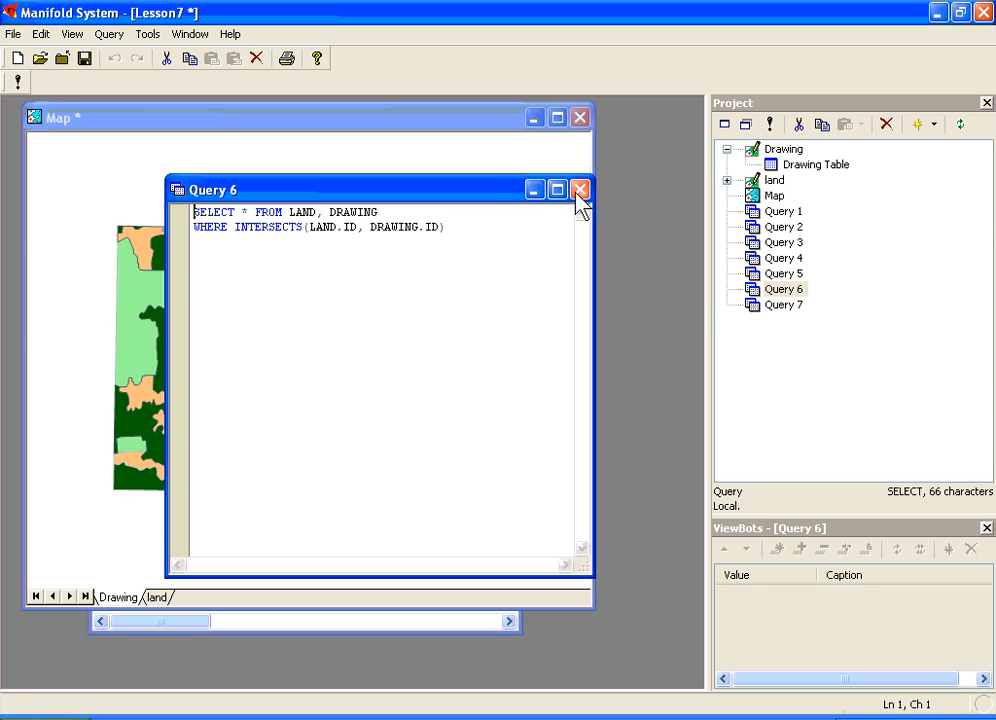
click(17, 81)
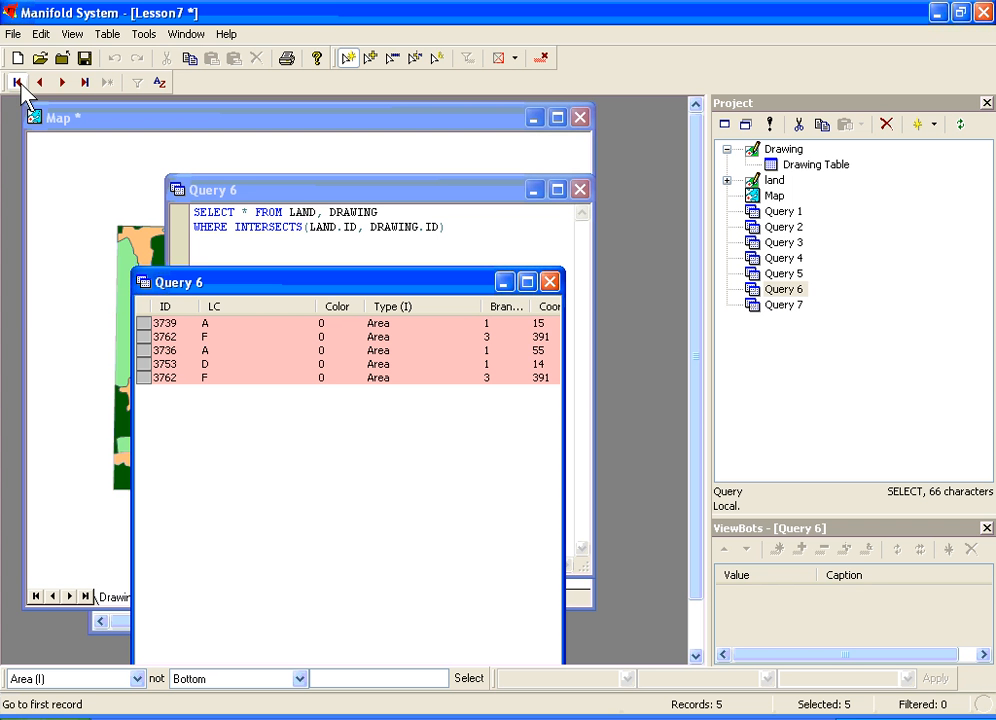
click(549, 282)
click(581, 190)
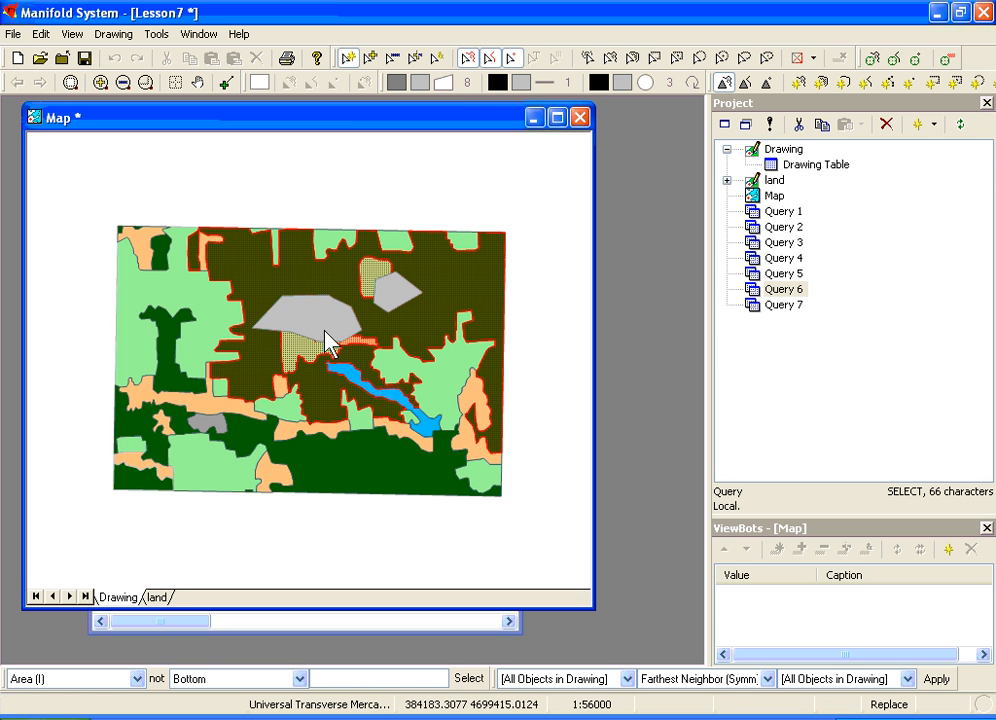
Step: Open and run Query 7, listing LC "A" land areas with their DISTANCE to the drawing objects ordered by DIST
double_click(755, 310)
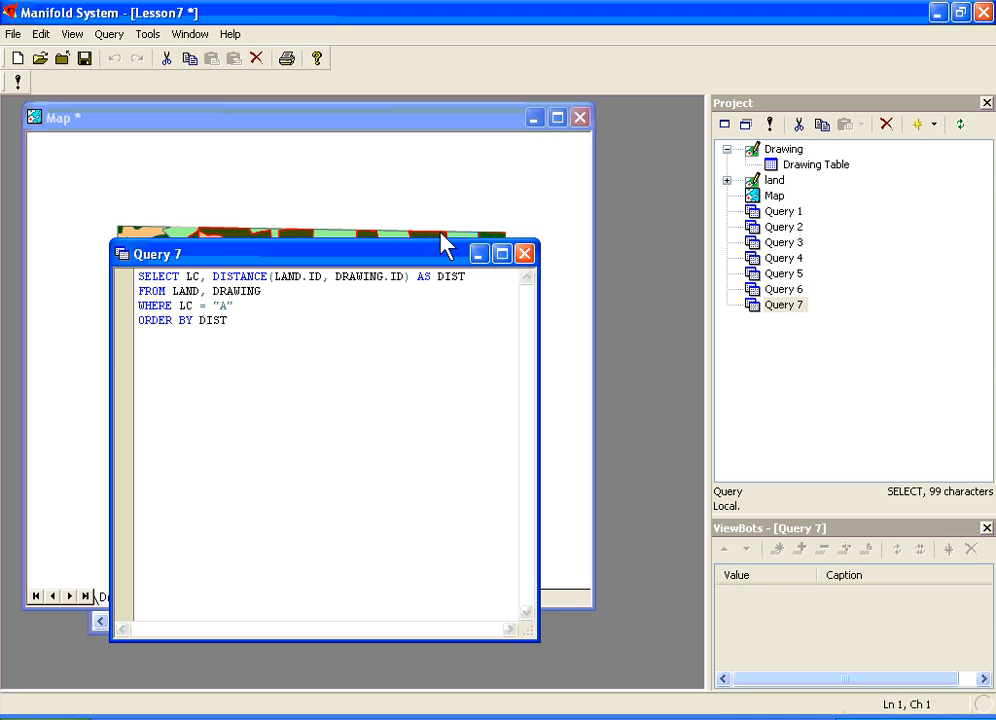
drag(431, 250, 540, 253)
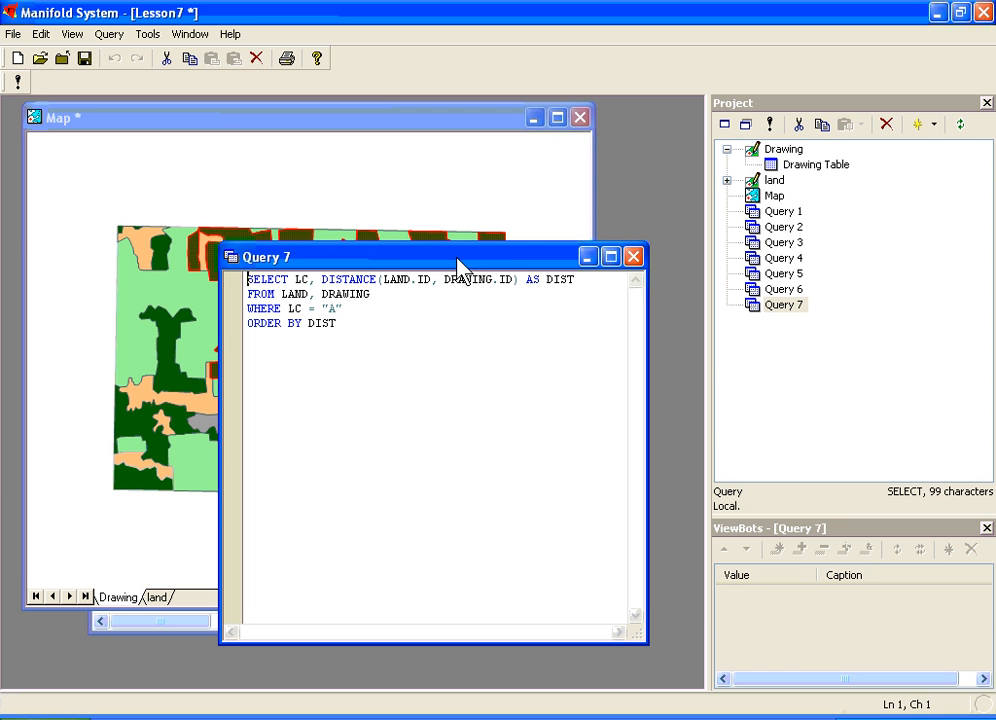
drag(458, 265, 508, 355)
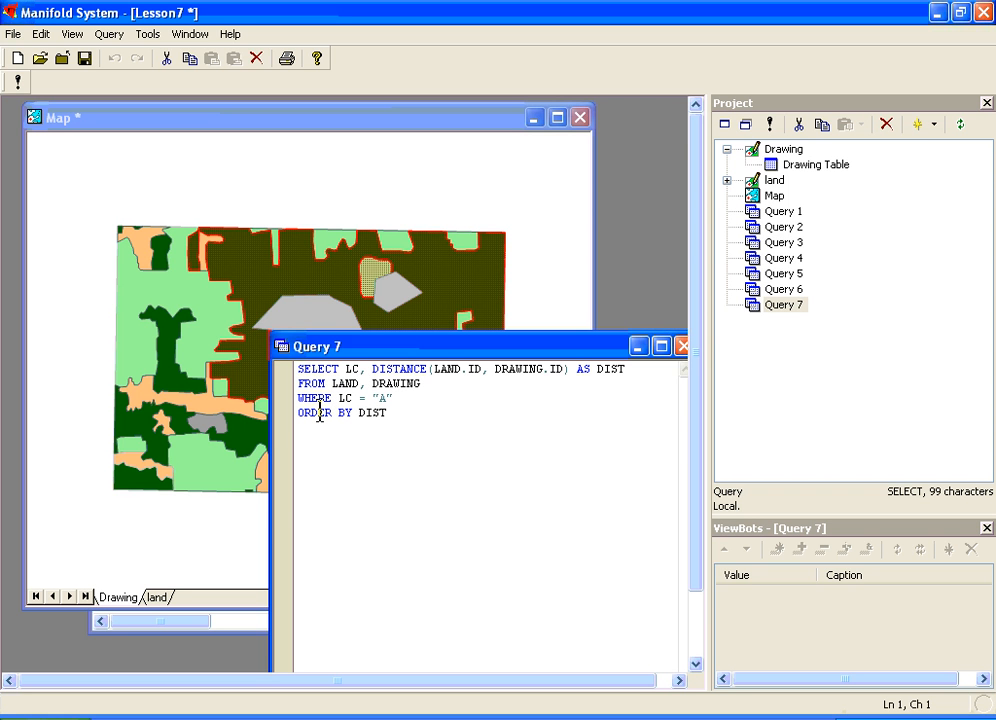
click(16, 83)
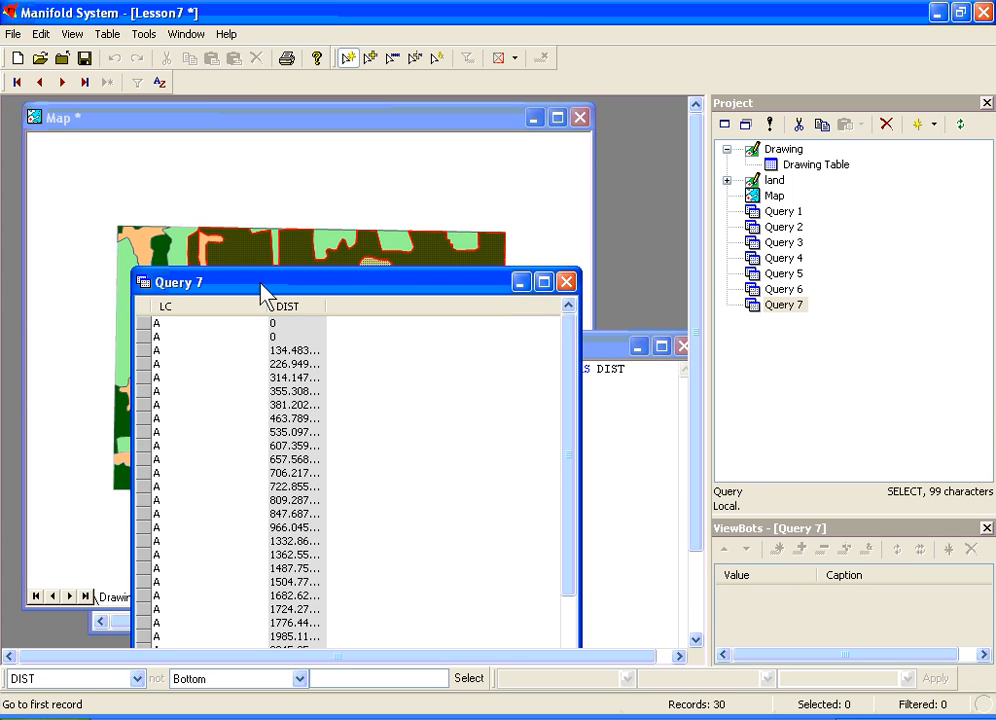
Step: Examine the distance values in the Query 7 results table, then close the results window
drag(266, 283, 447, 213)
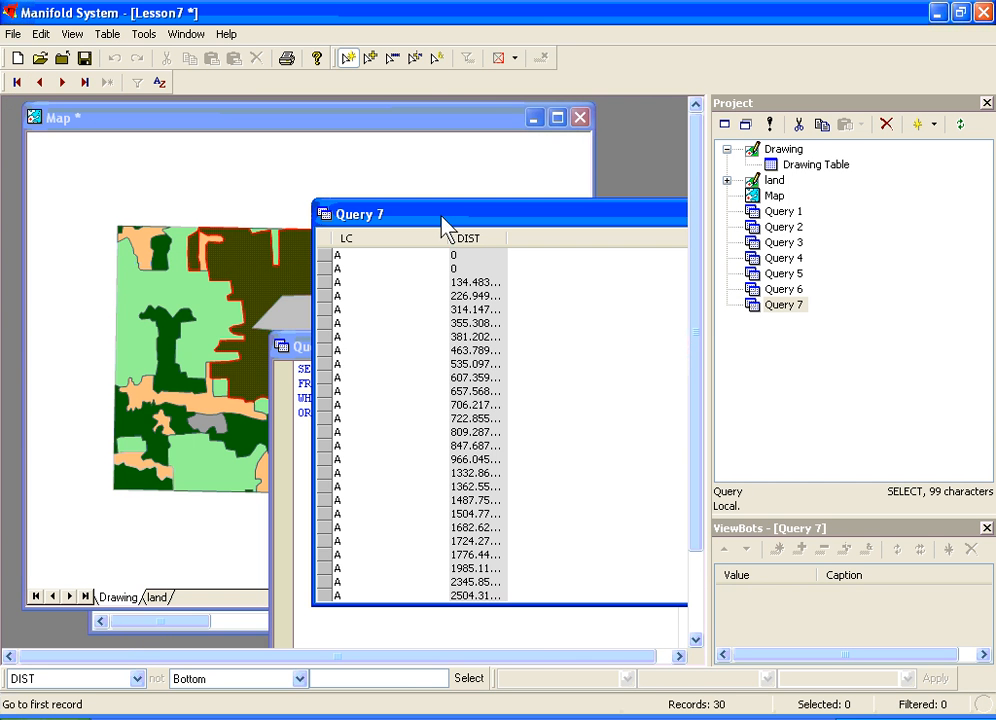
click(318, 348)
click(685, 311)
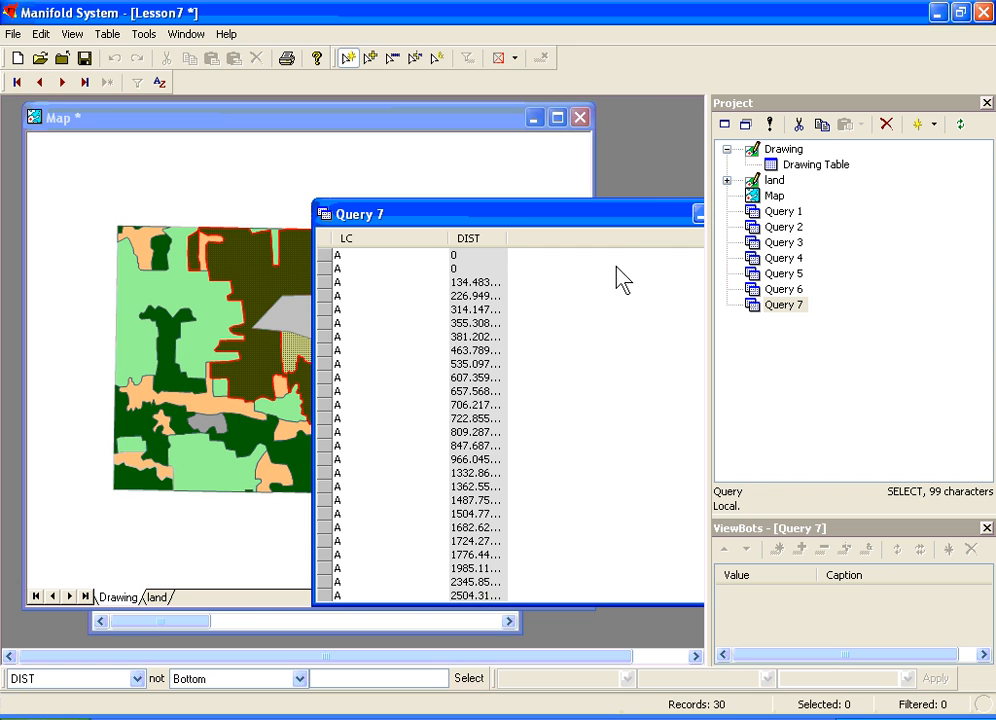
drag(608, 222, 705, 205)
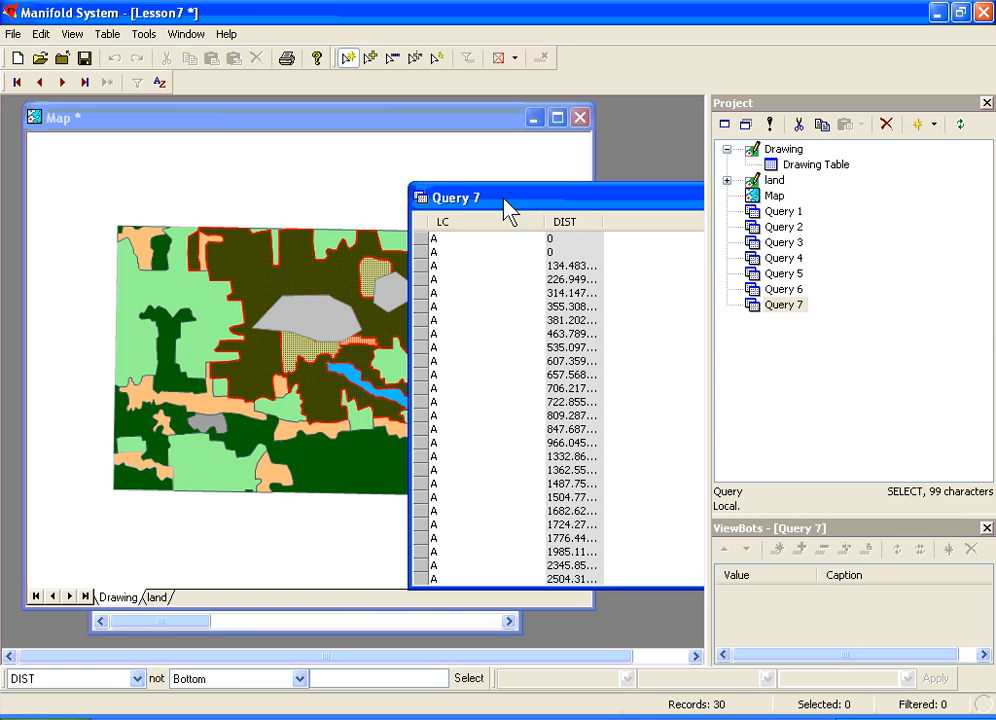
drag(571, 193, 581, 193)
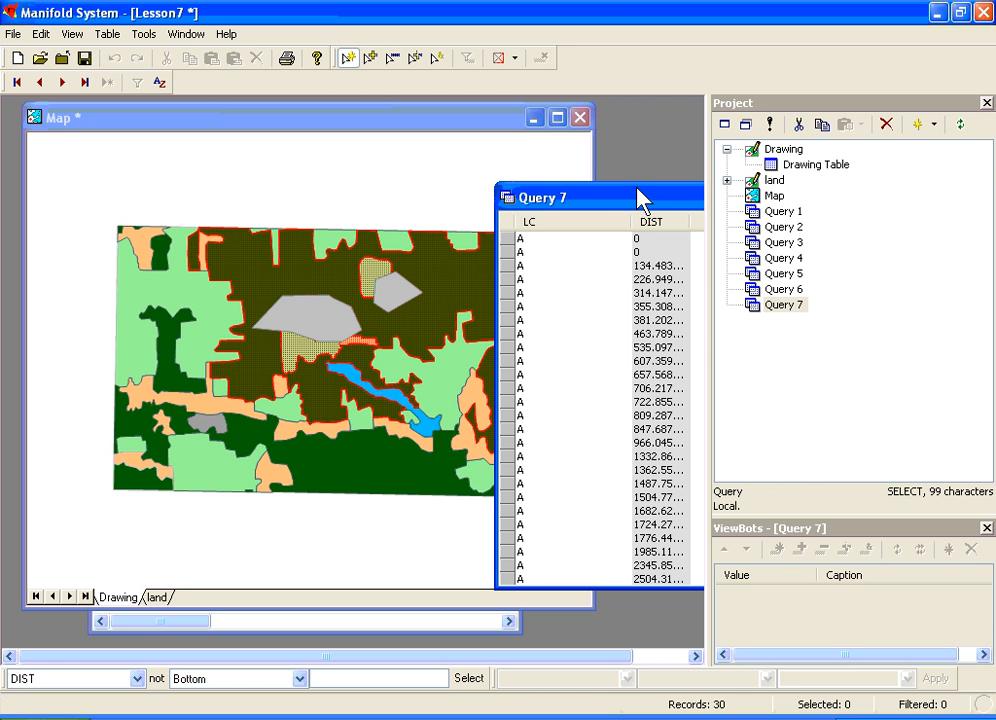
drag(643, 198, 438, 172)
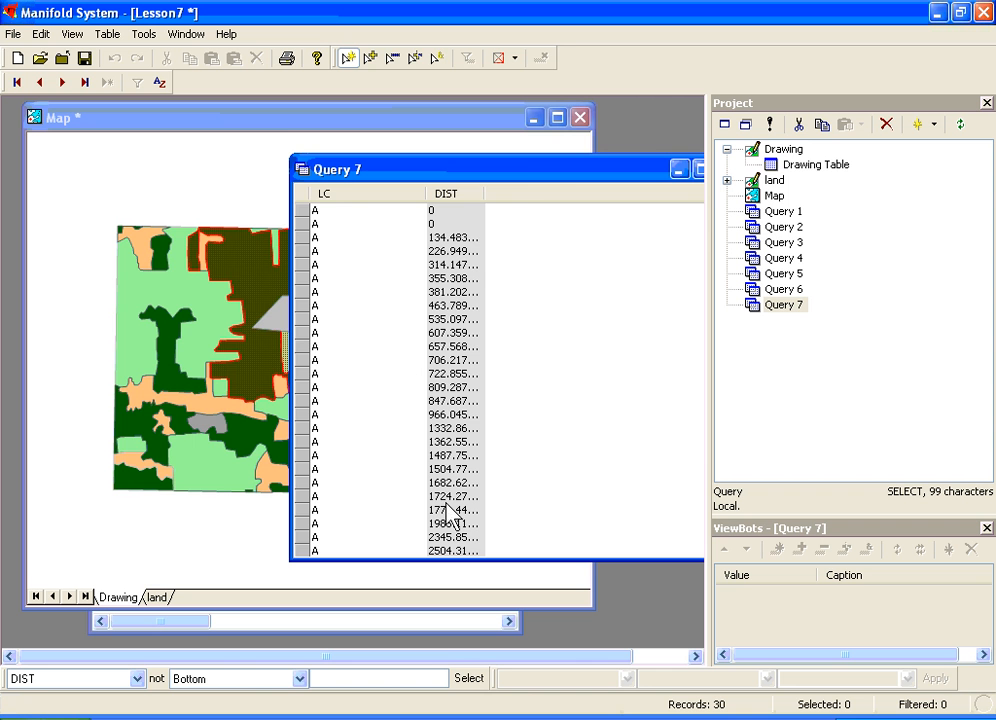
drag(555, 172, 346, 178)
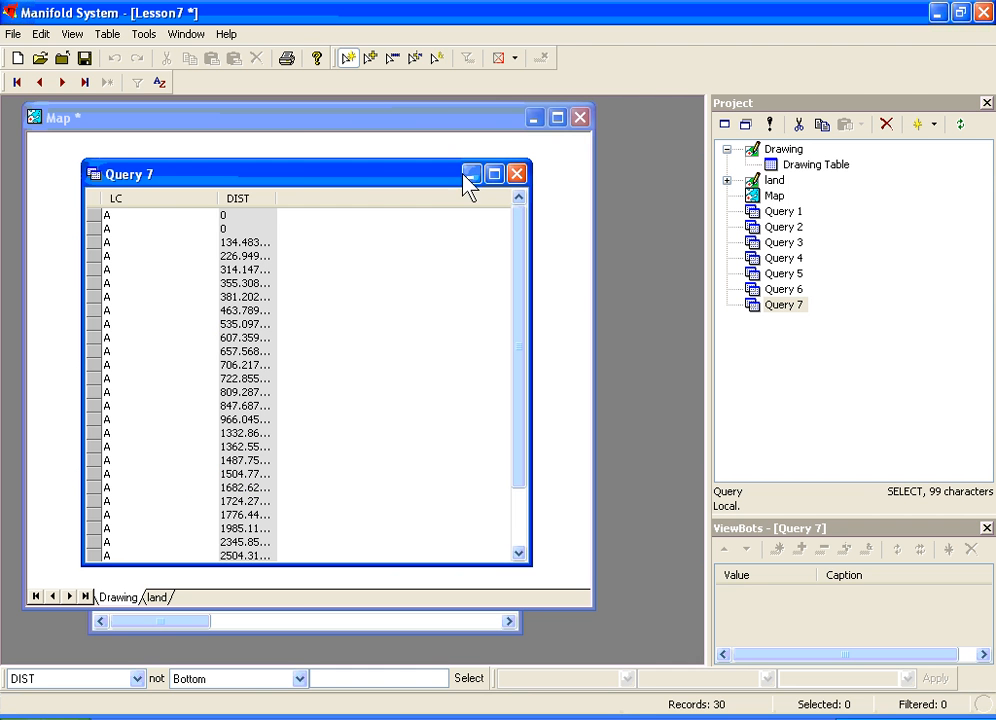
click(516, 176)
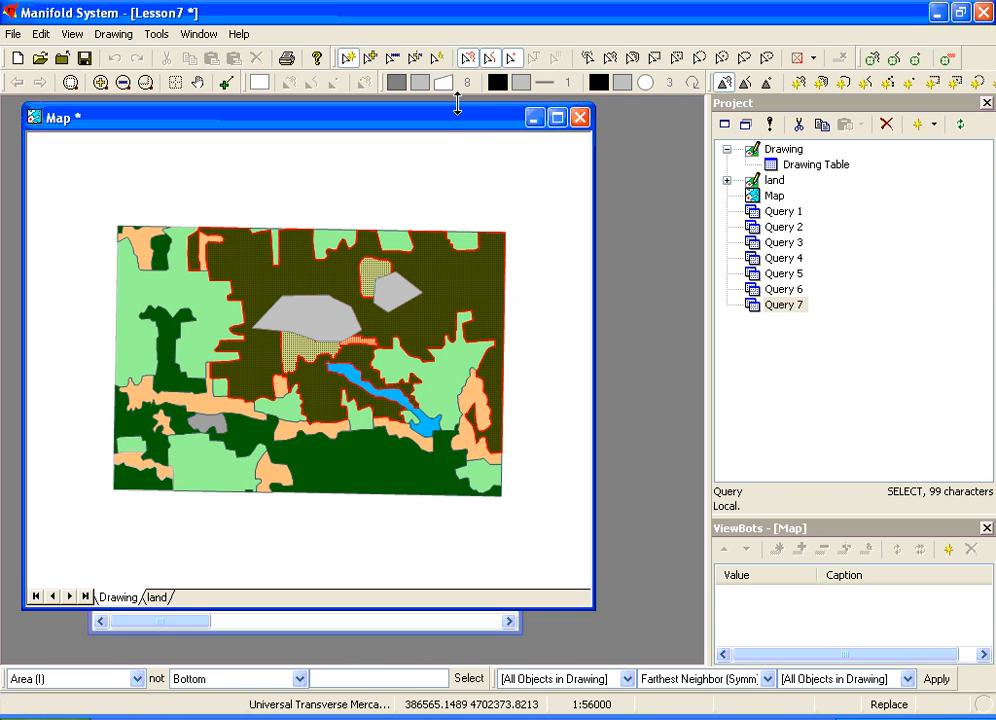
drag(462, 129, 468, 140)
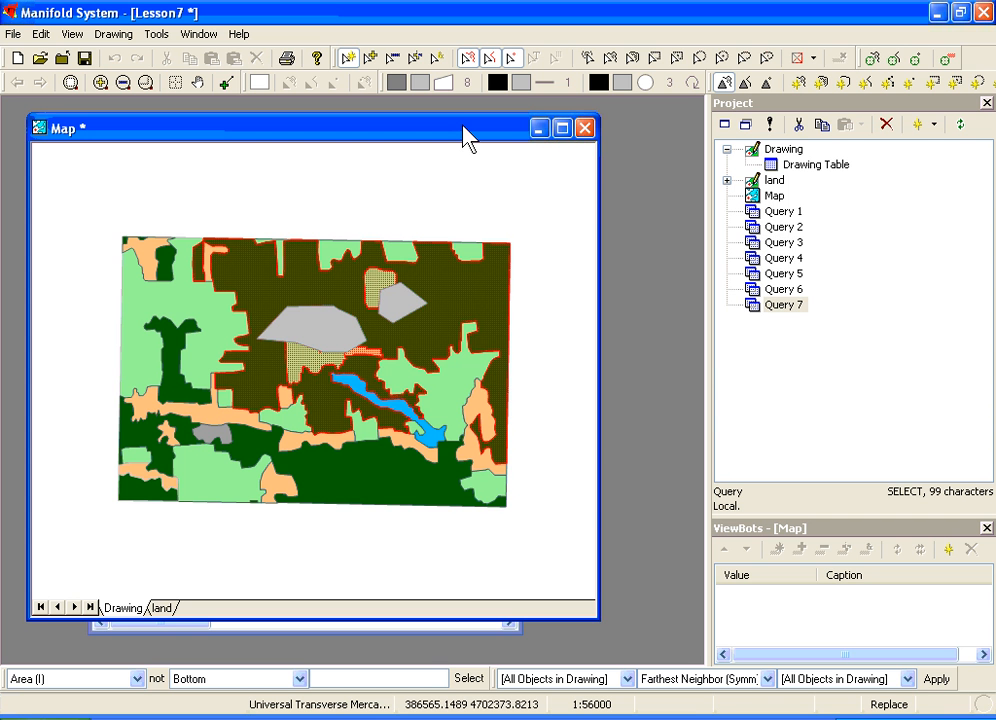